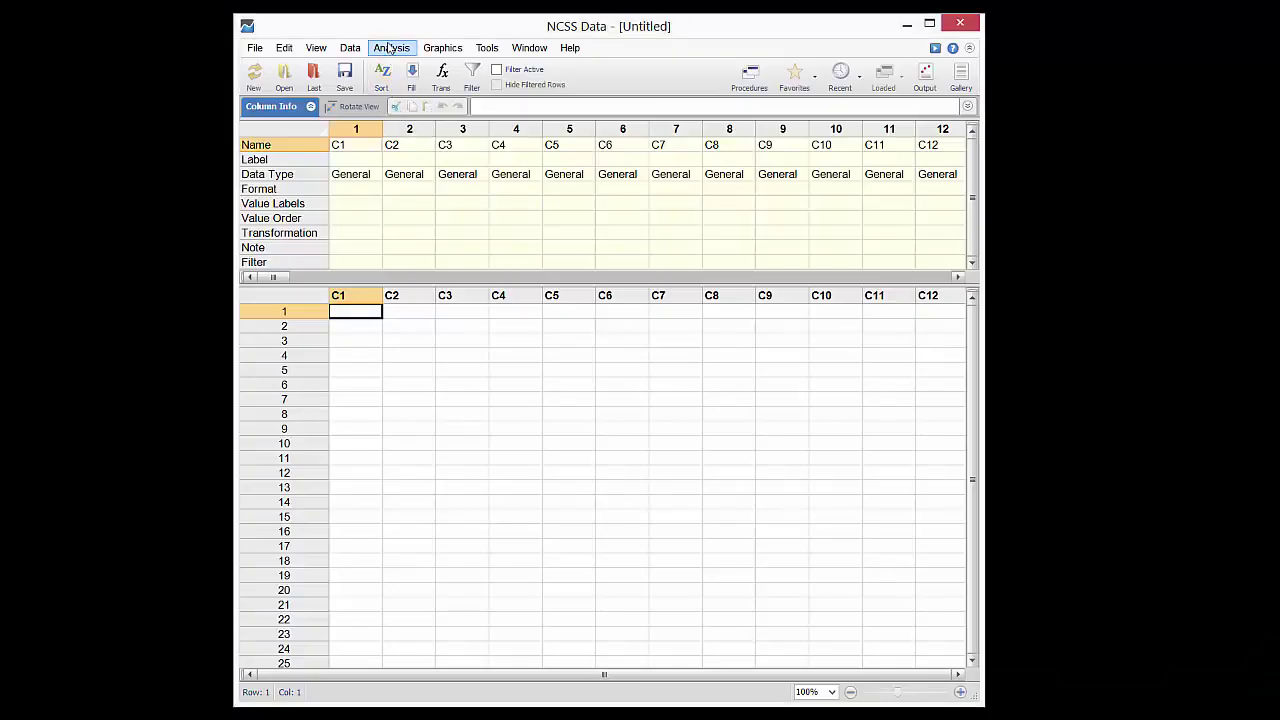
- Open the recently used TempResponse dataset from the File menu's recent list
left_click(390, 48)
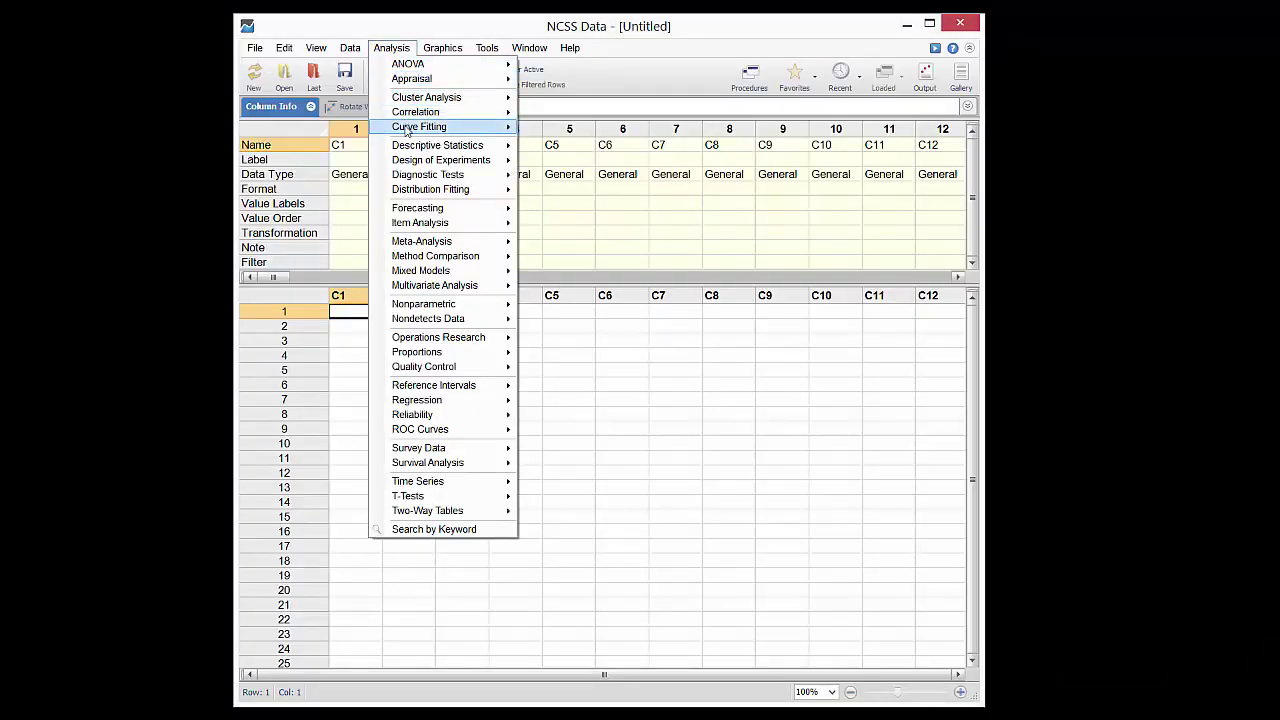
mouse_move(406, 131)
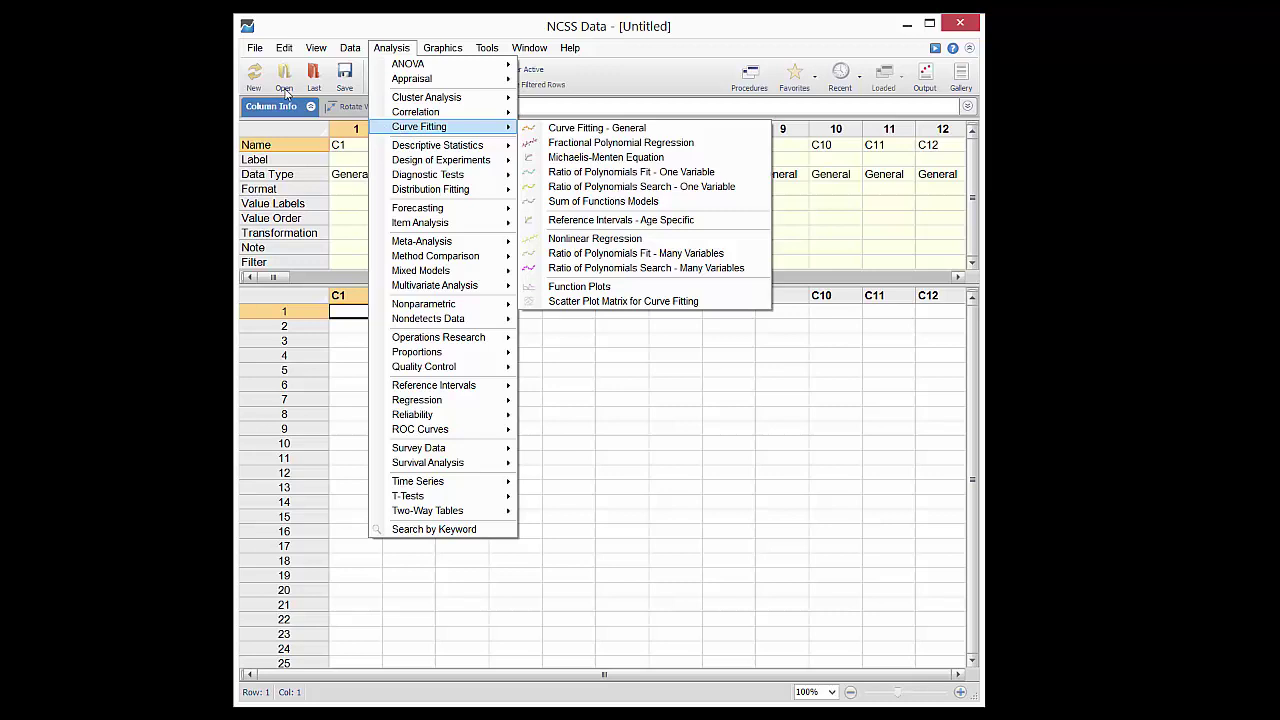
mouse_move(257, 52)
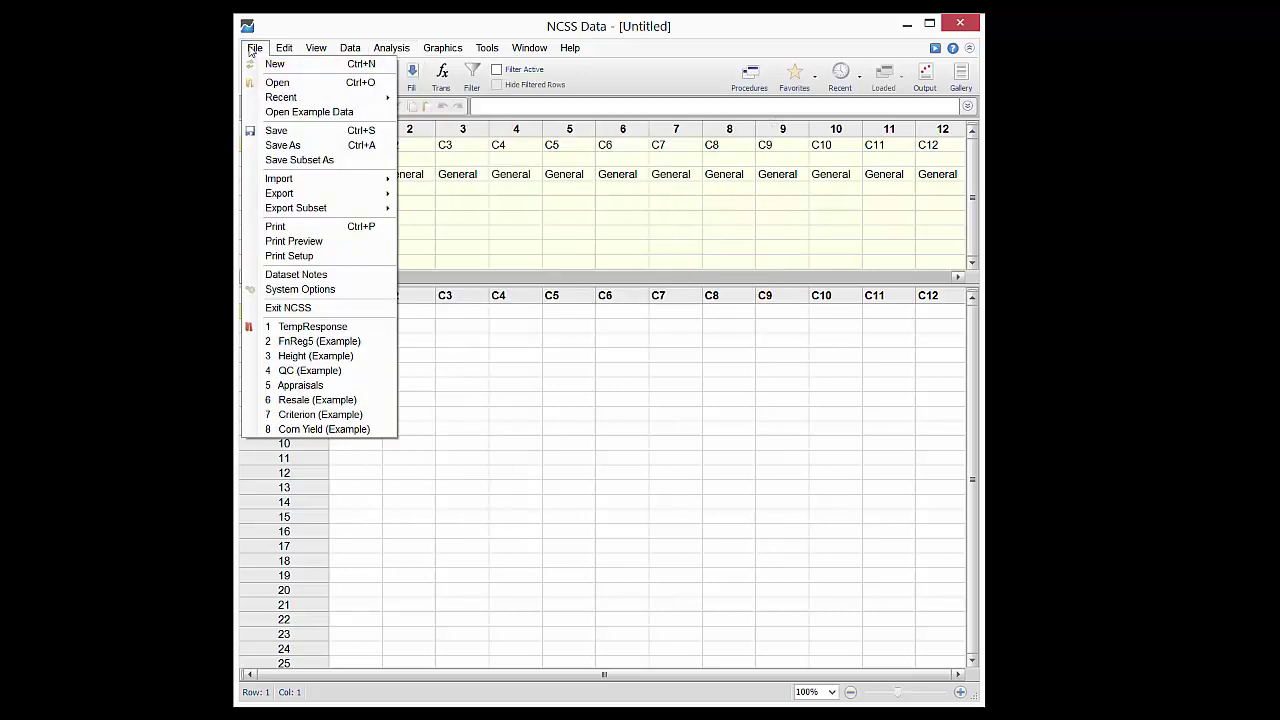
left_click(300, 326)
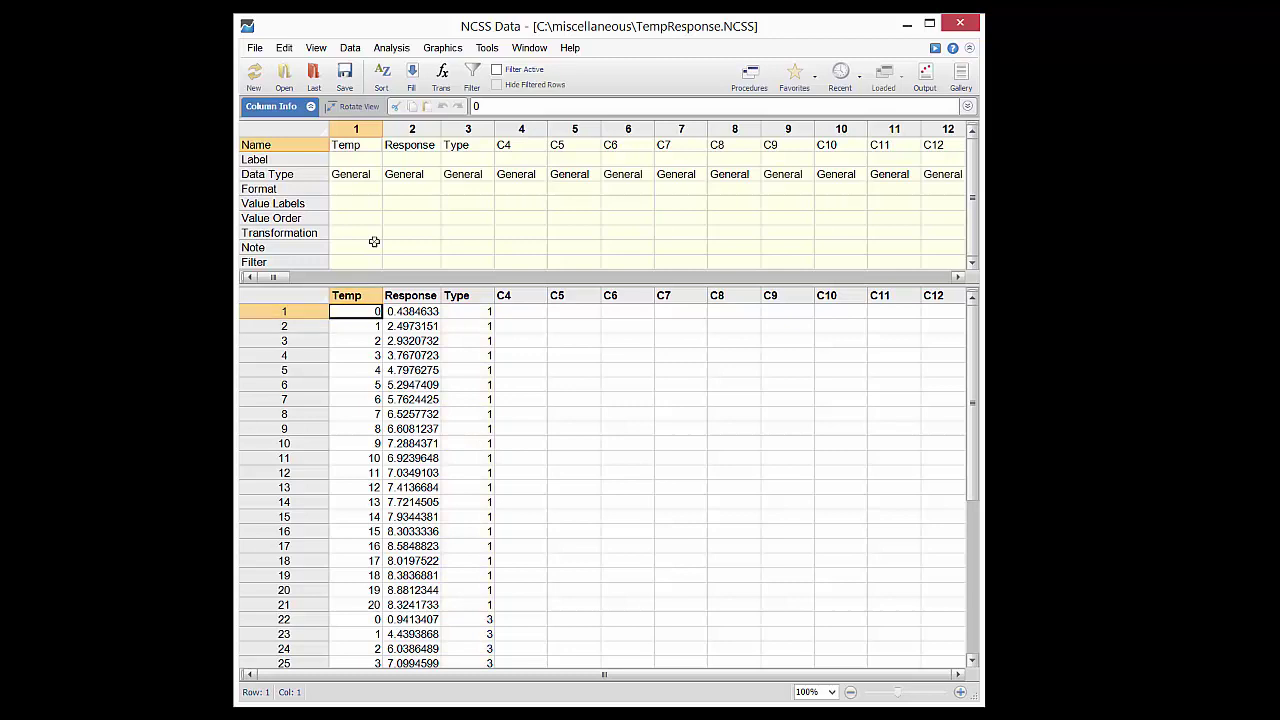
left_click(398, 52)
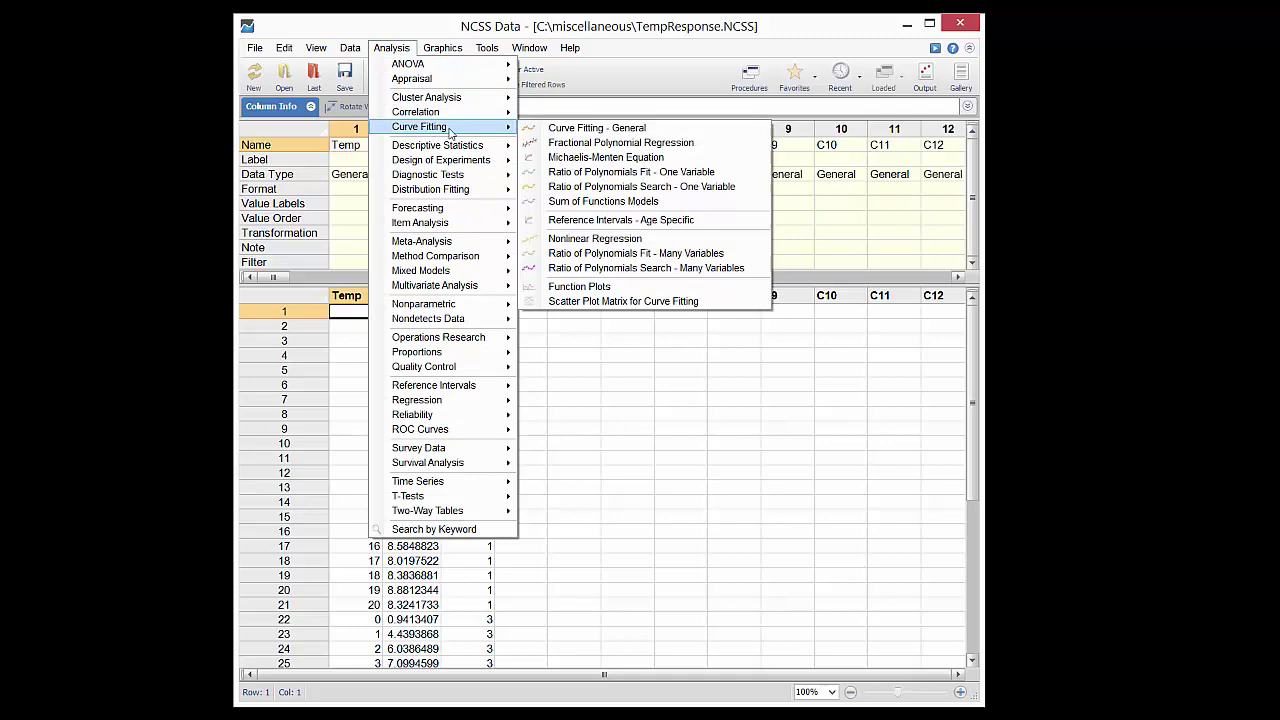
- Start Curve Fitting – General with Response as Y, Temp as X and Type as group, keeping Simple Linear
left_click(566, 130)
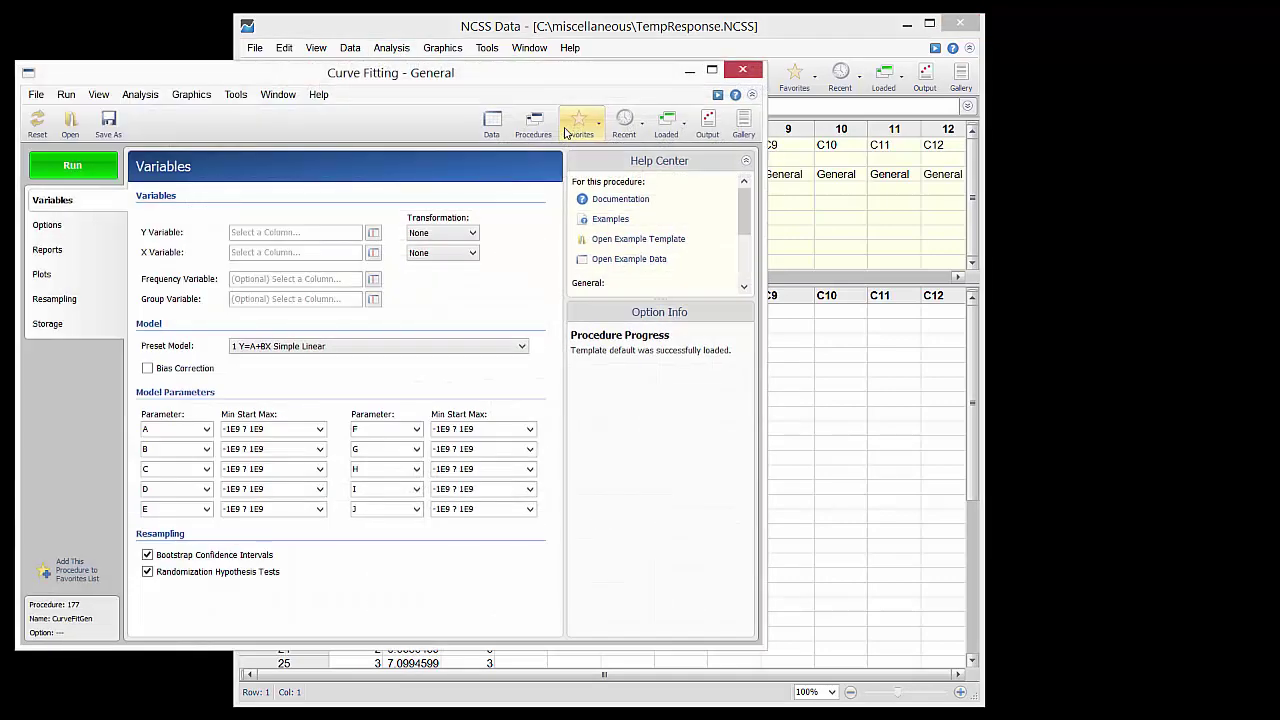
left_click(373, 232)
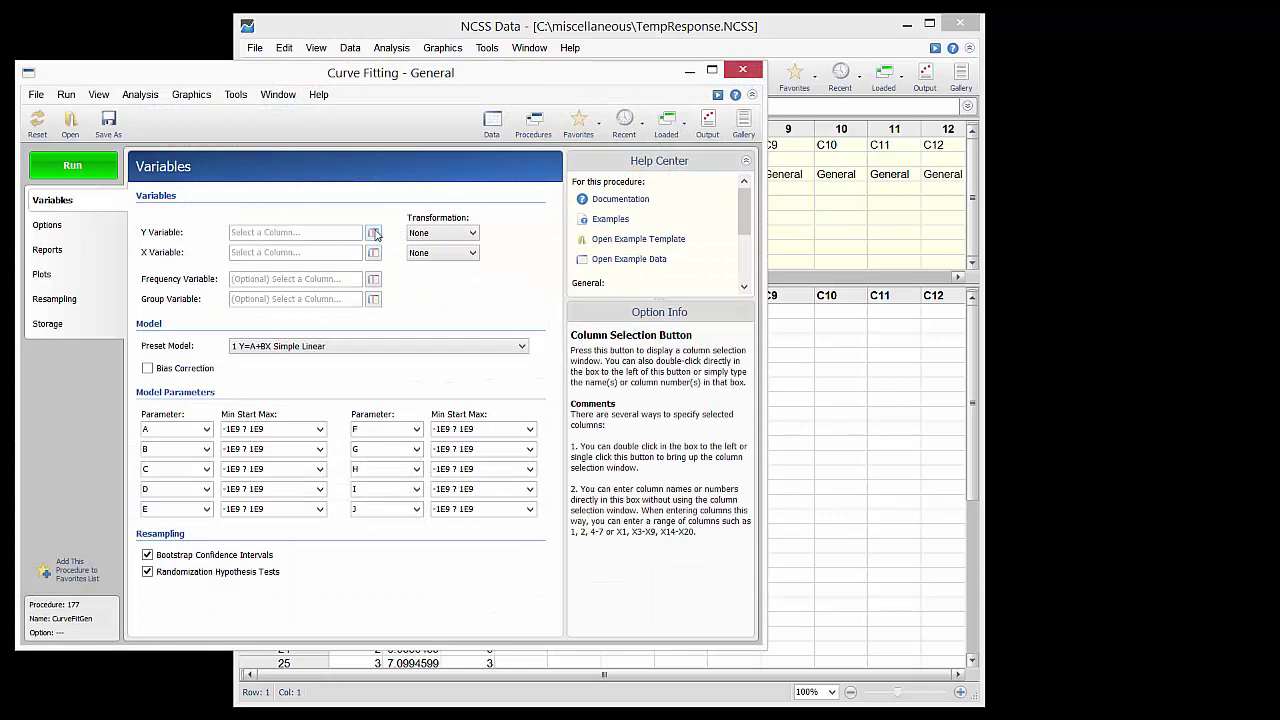
double_click(91, 163)
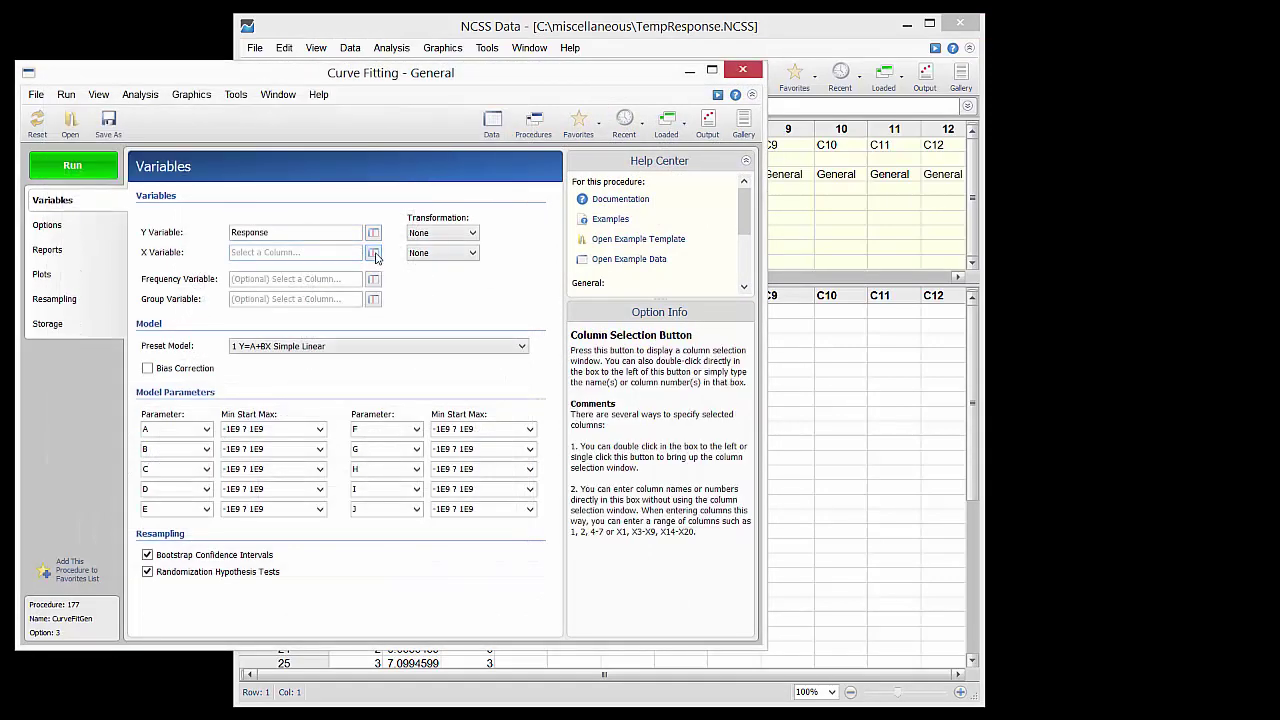
left_click(376, 257)
double_click(86, 151)
left_click(373, 300)
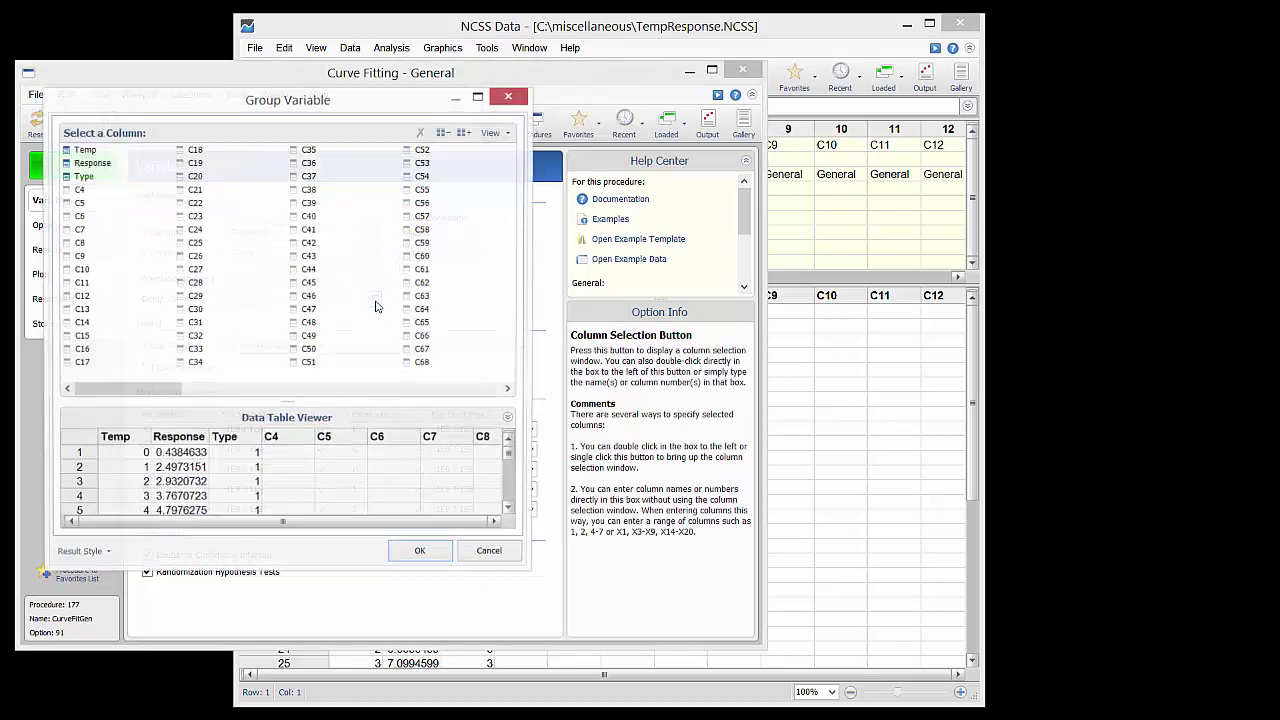
left_click(88, 180)
double_click(88, 180)
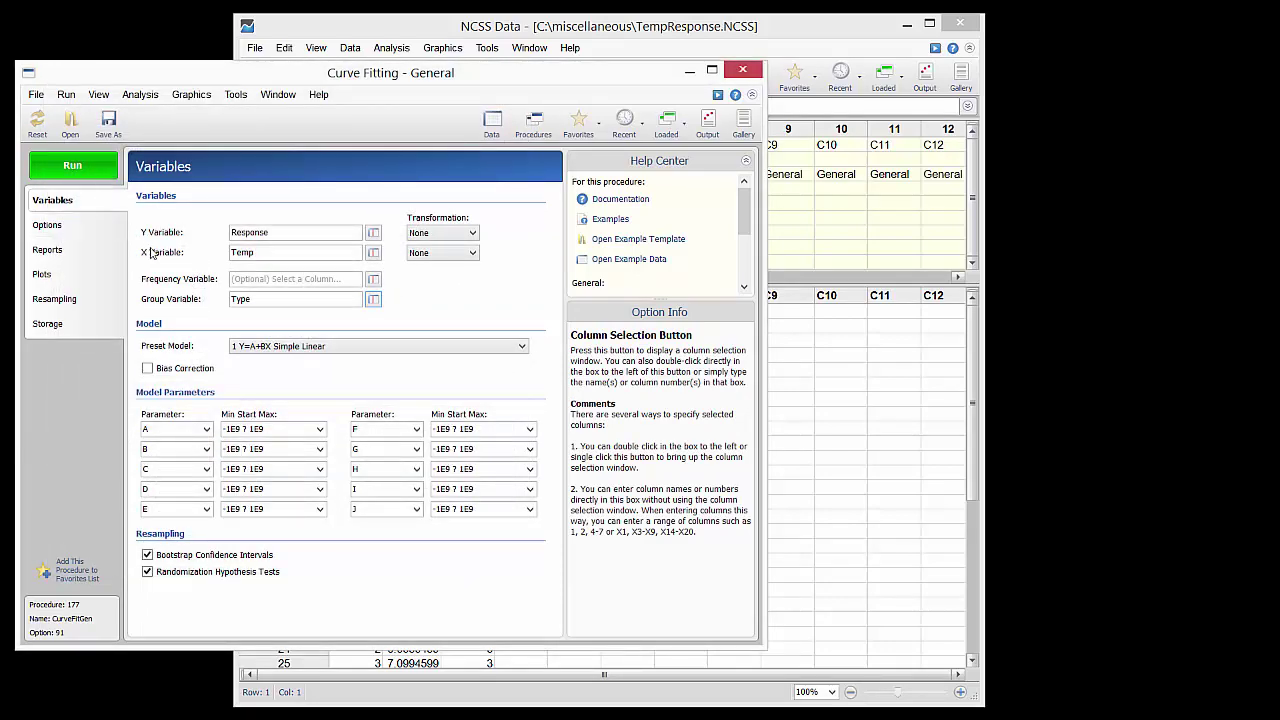
left_click(409, 347)
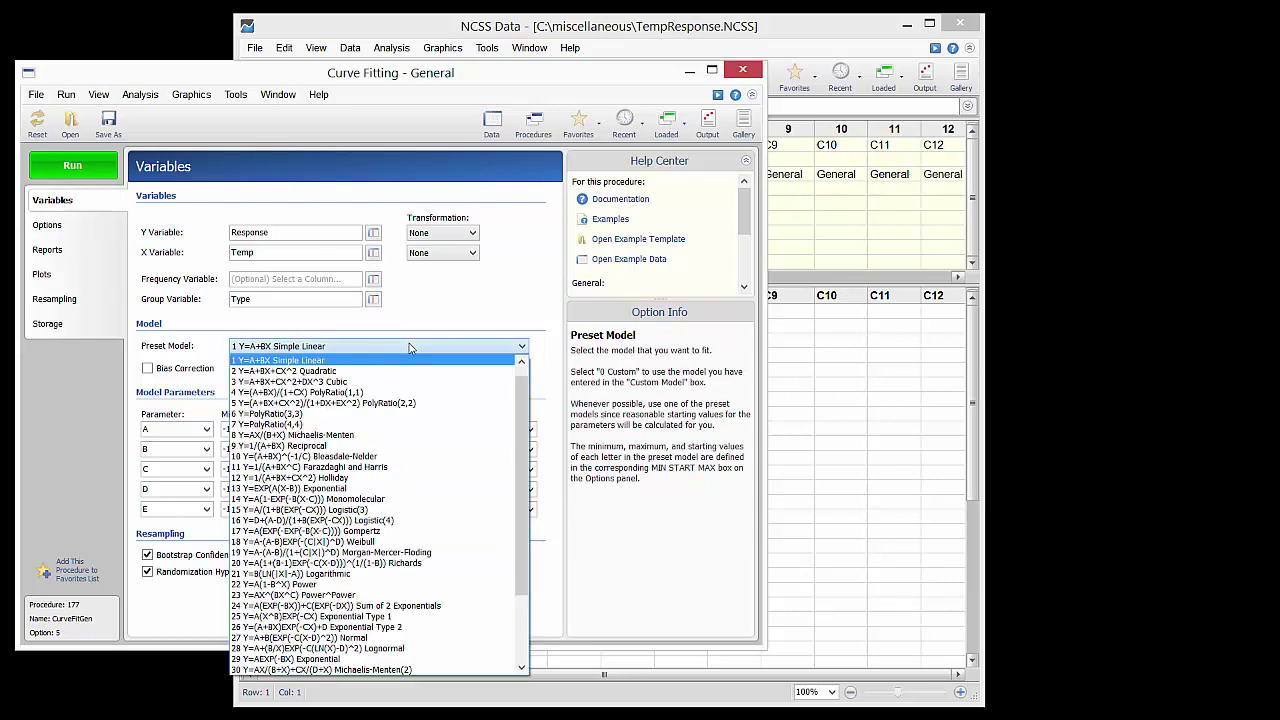
left_click(409, 347)
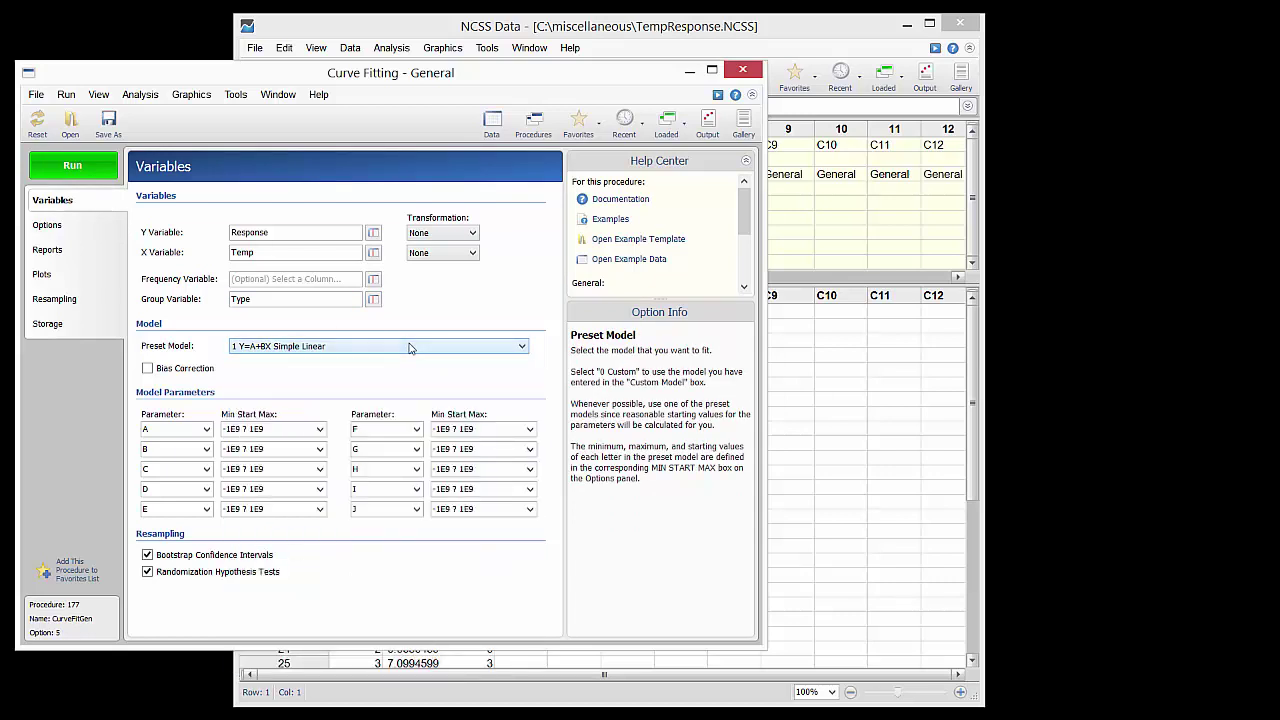
- Find the 8. Michaelis-Menten Y=AX/(B+X) preset model in the curve-fitting help, then close it
left_click(735, 94)
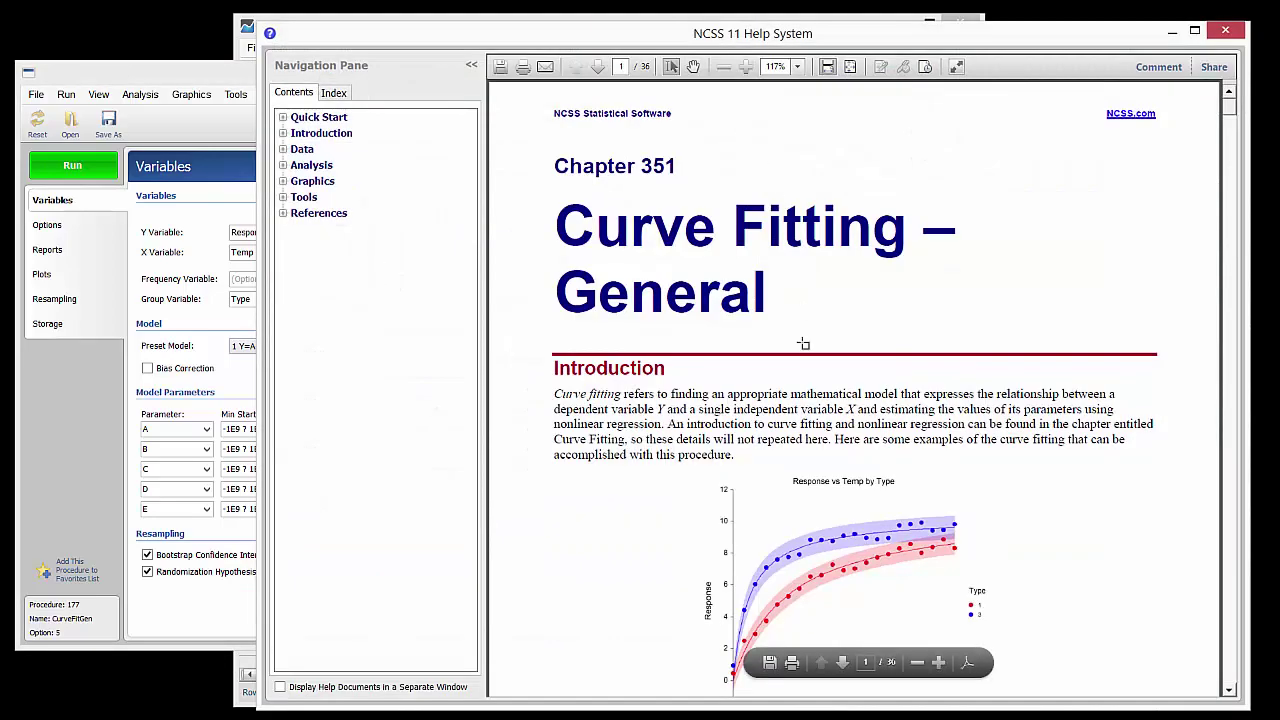
scroll(806, 346, "down", 10)
scroll(805, 352, "down", 3)
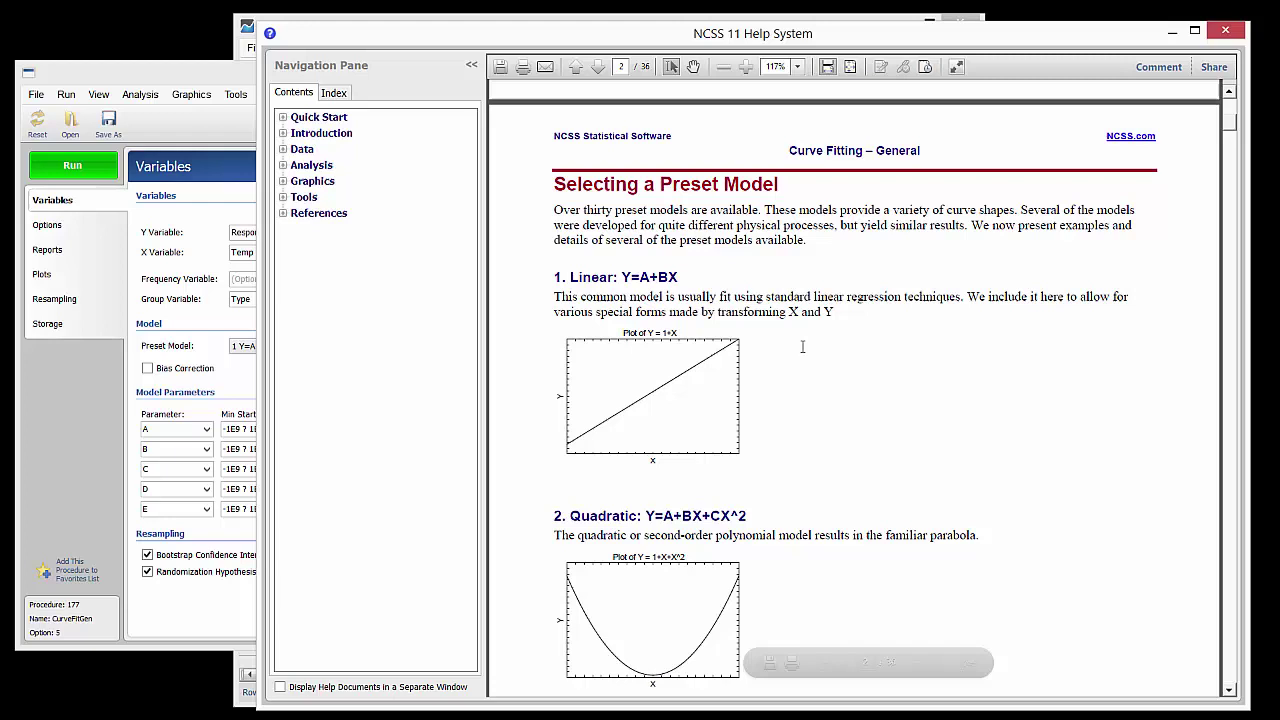
scroll(805, 353, "down", 8)
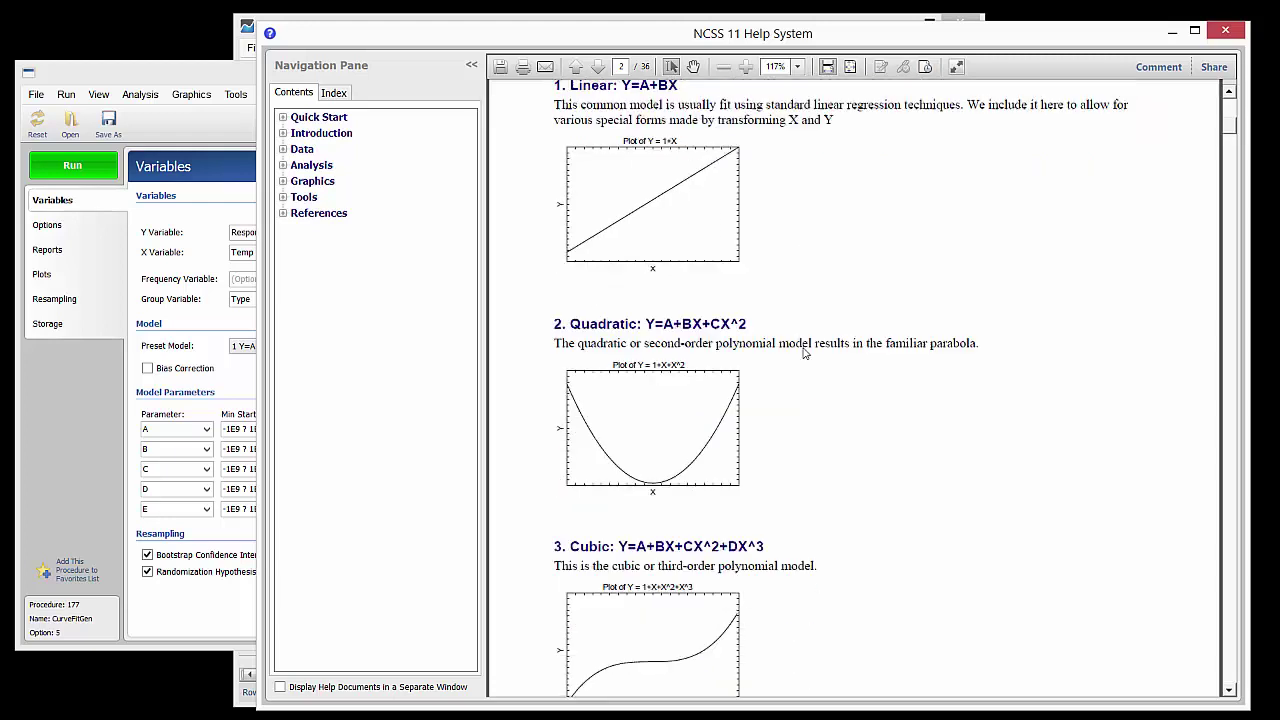
scroll(805, 353, "down", 10)
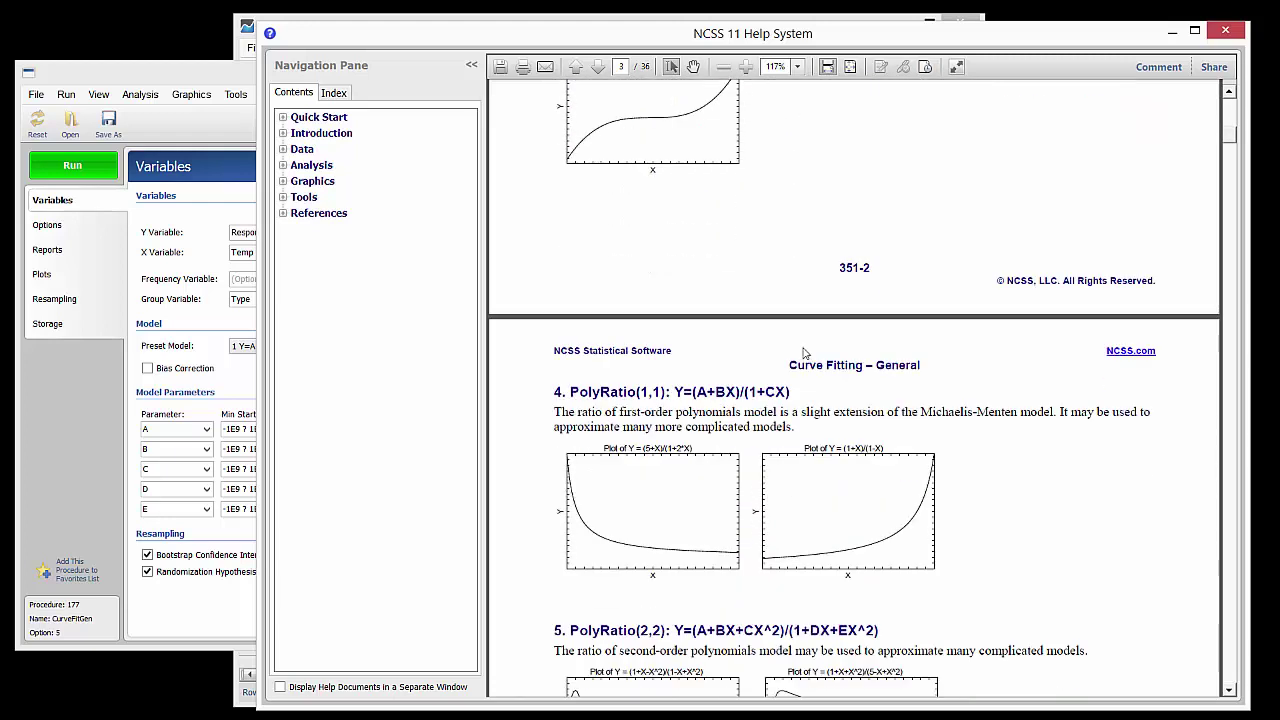
scroll(803, 350, "down", 9)
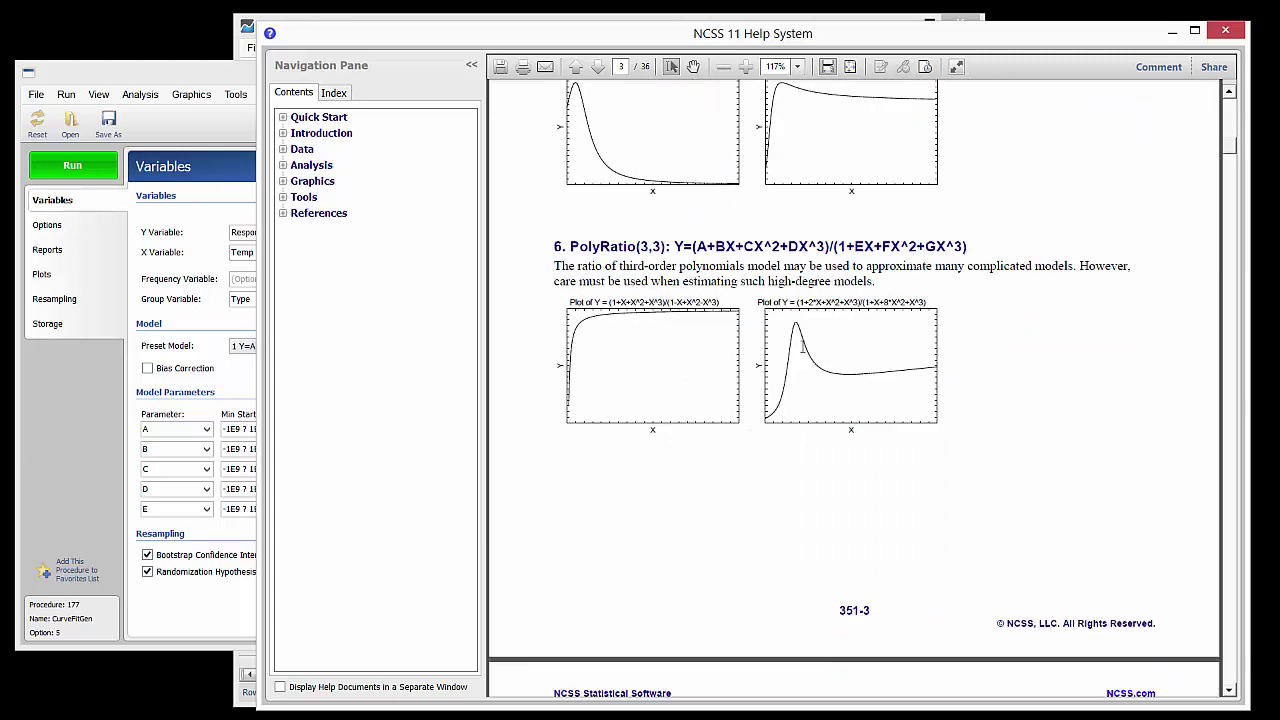
scroll(805, 353, "down", 15)
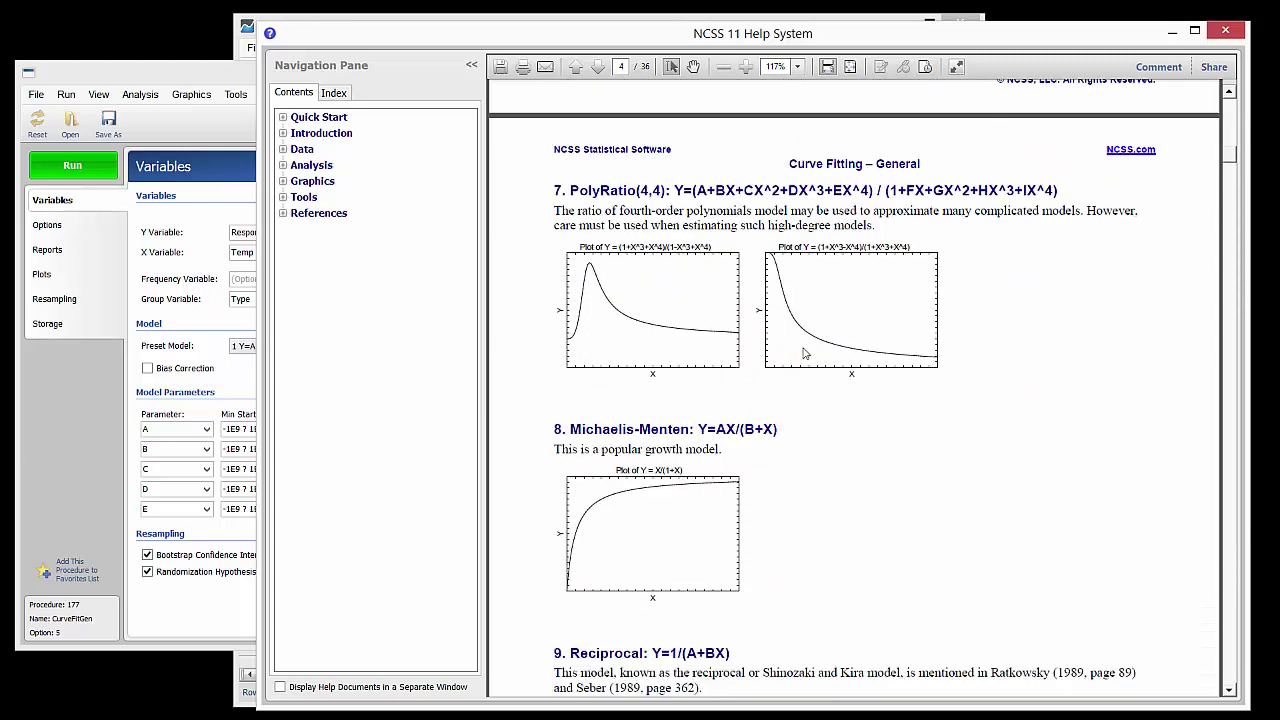
scroll(805, 353, "down", 15)
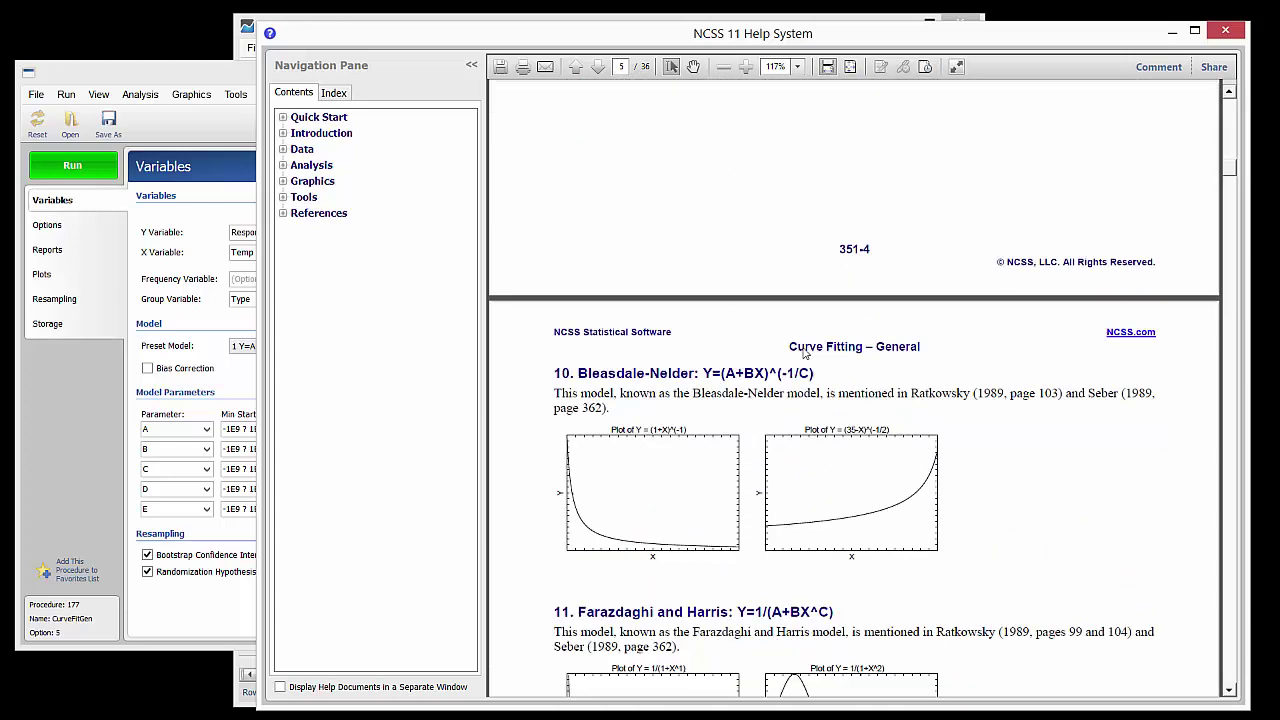
scroll(802, 346, "down", 15)
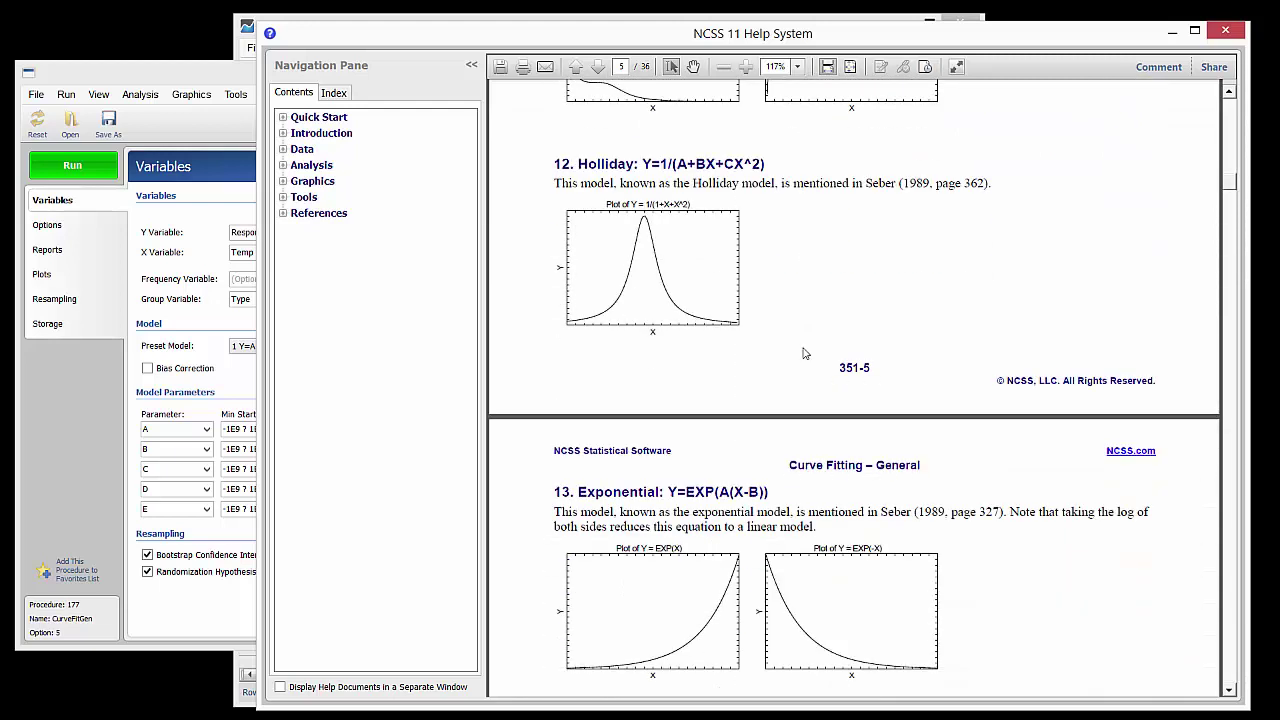
scroll(802, 346, "down", 14)
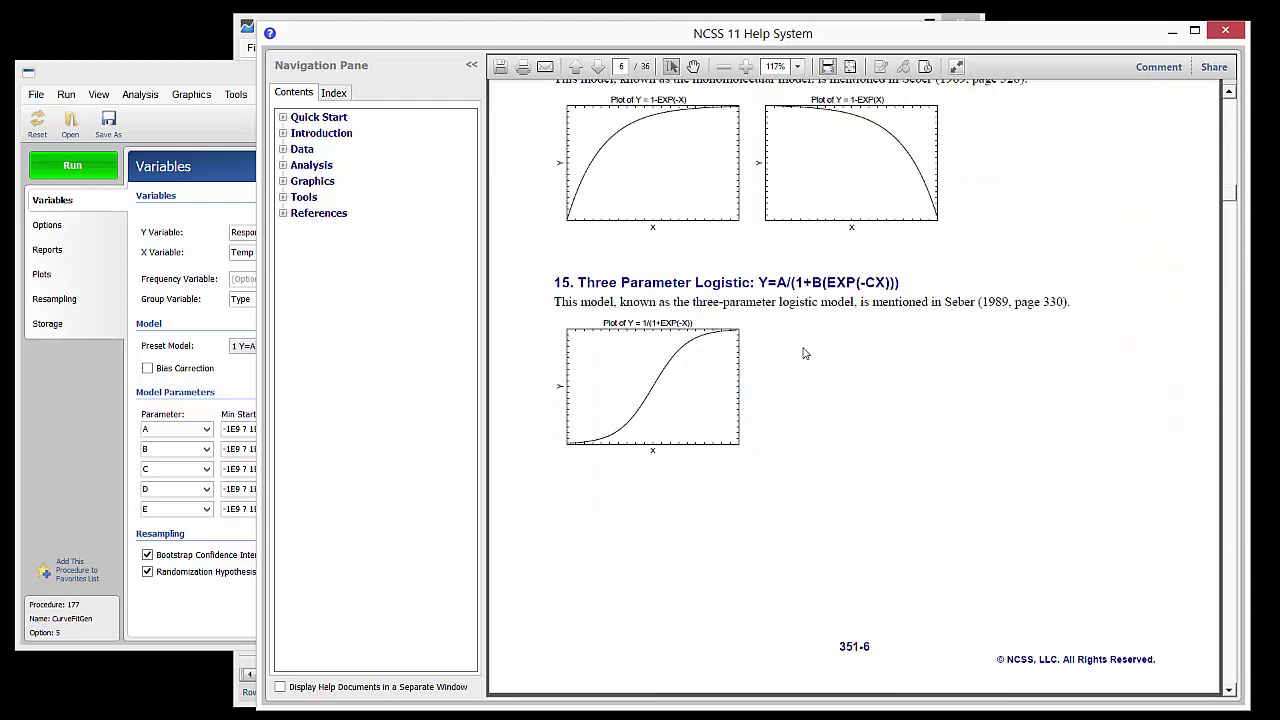
scroll(802, 346, "down", 4)
scroll(804, 350, "up", 13)
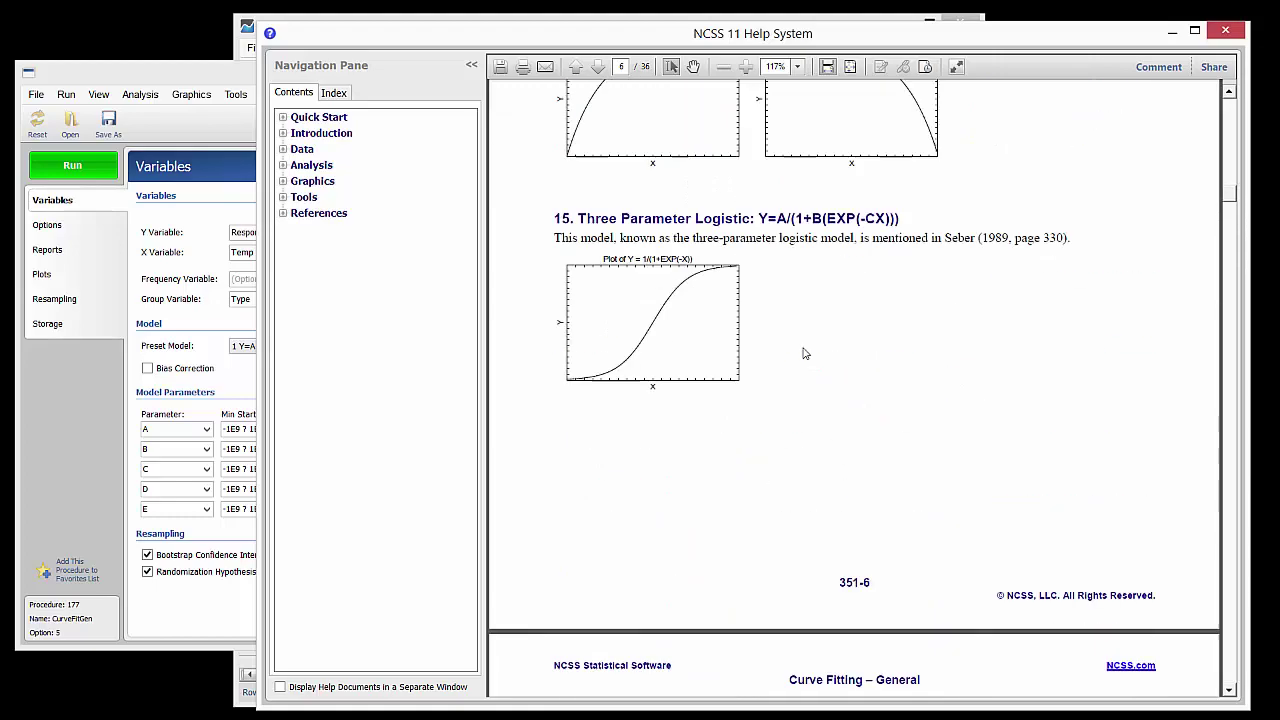
scroll(805, 353, "up", 20)
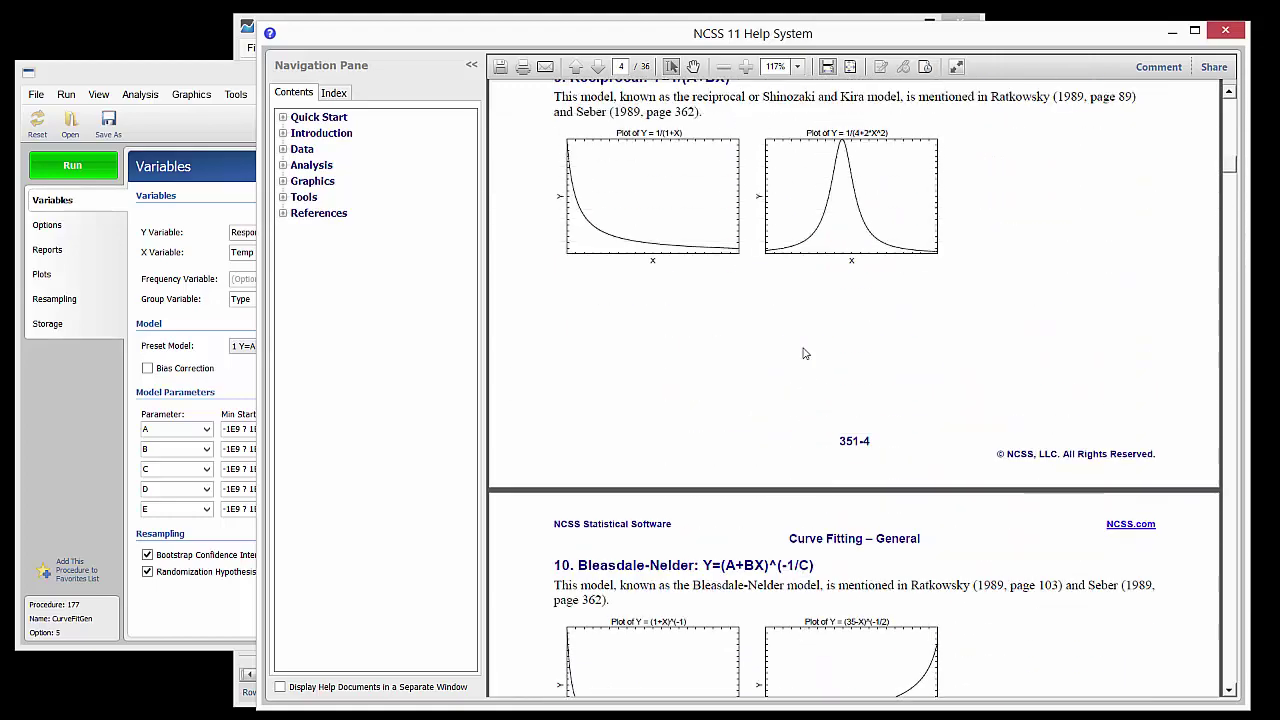
scroll(805, 353, "up", 8)
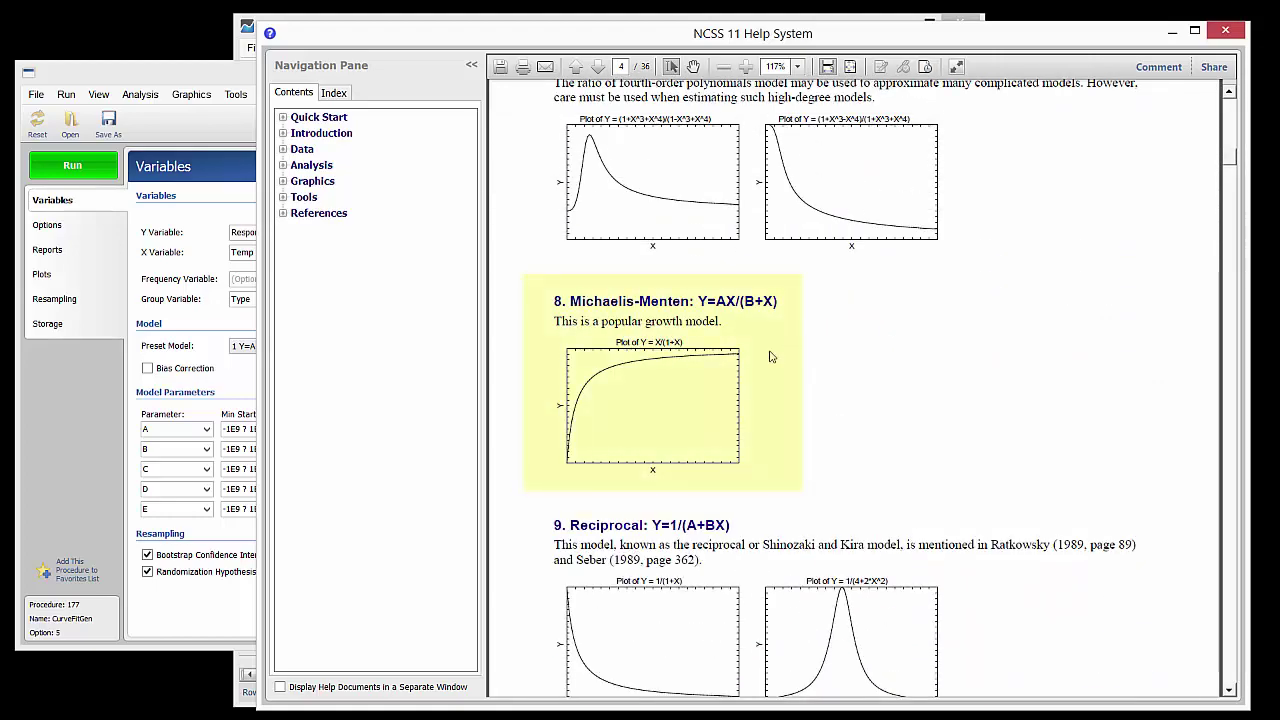
left_click(1226, 33)
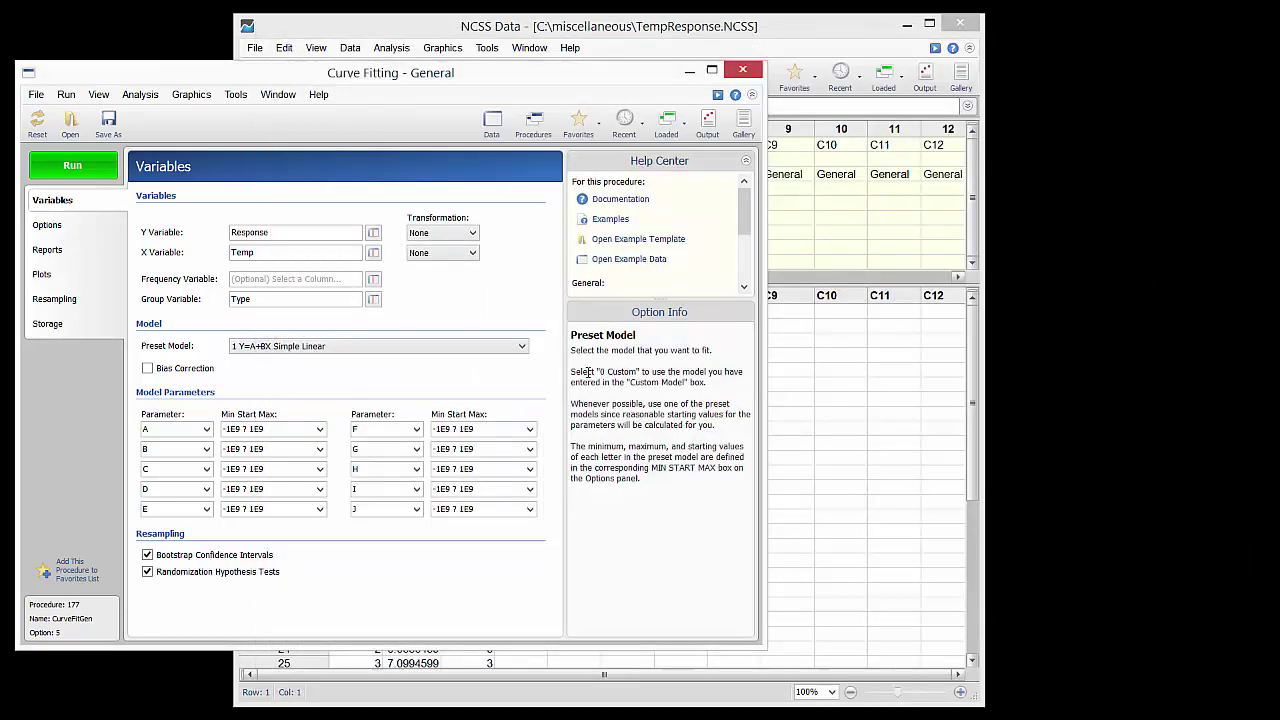
- Select preset model 8 Michaelis-Menten, review the Reports and Plots settings, and run the fit
left_click(522, 348)
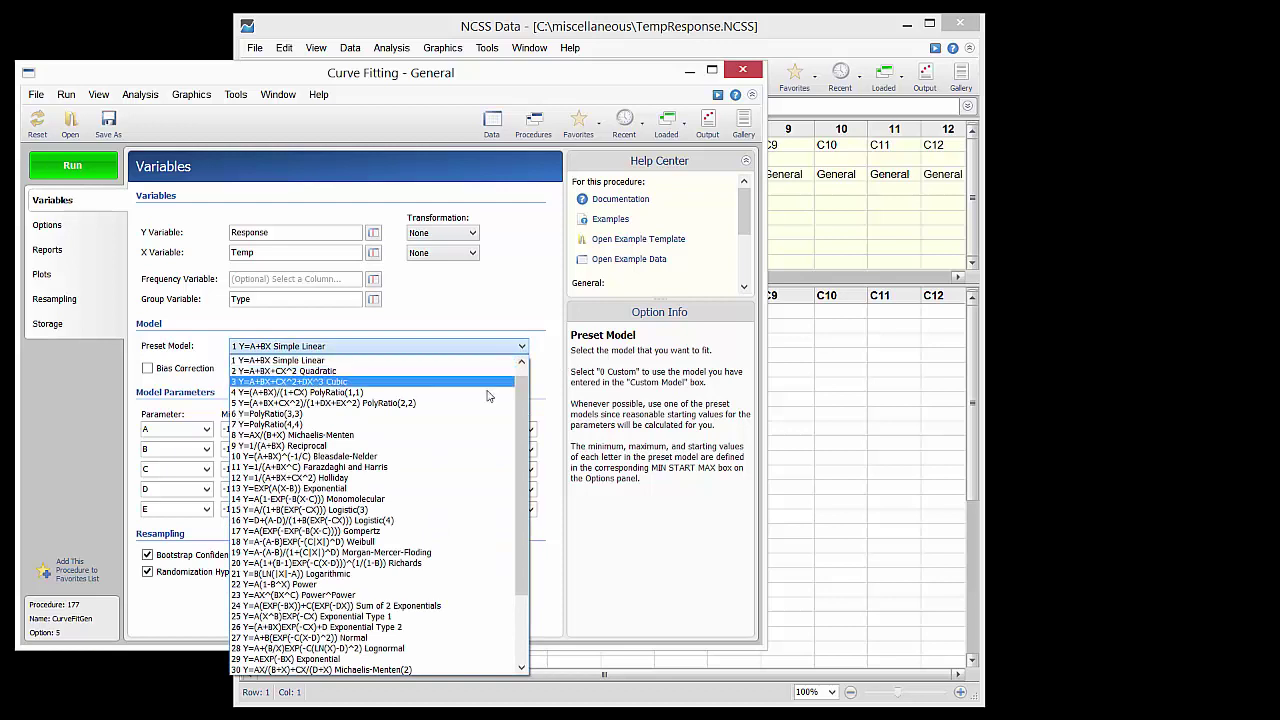
left_click(463, 435)
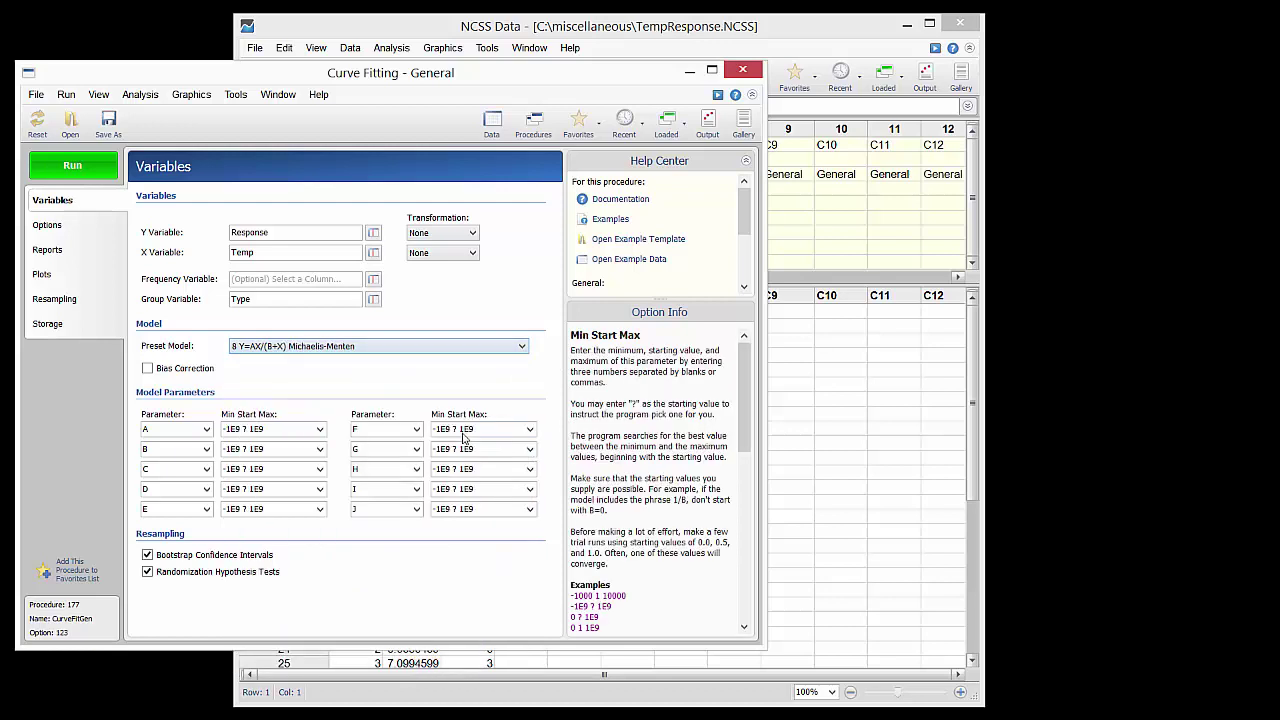
left_click(96, 255)
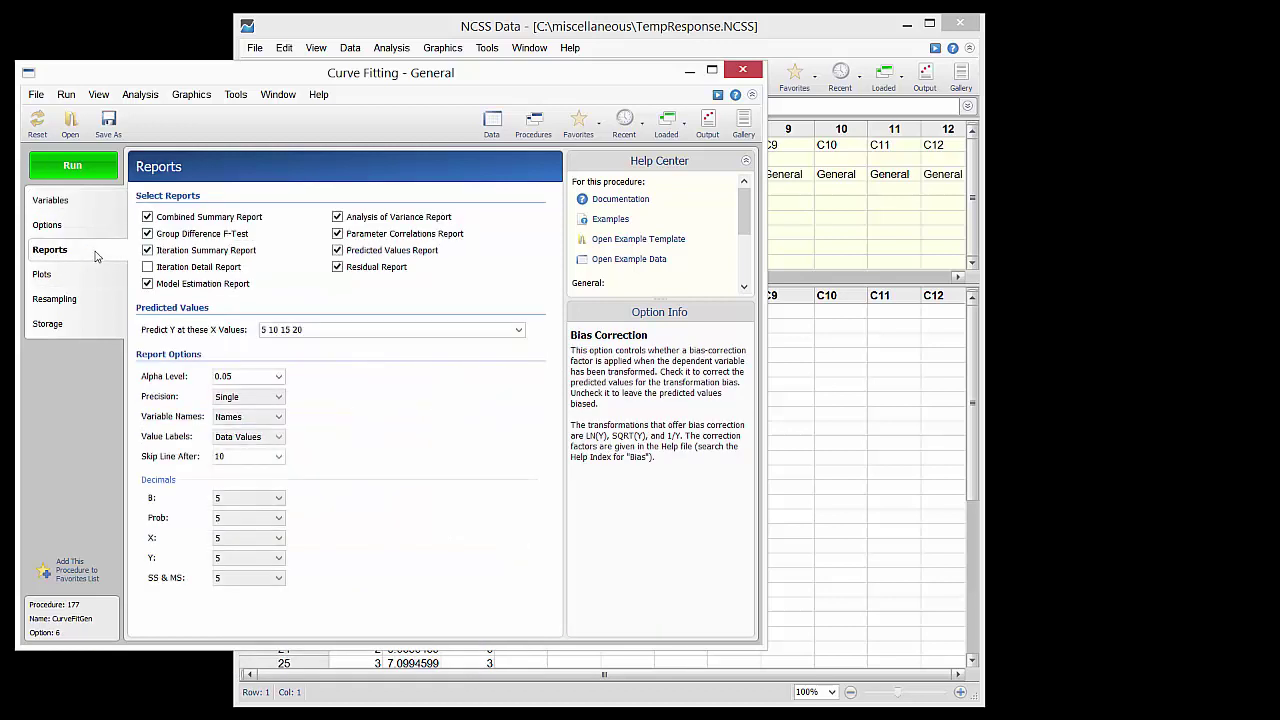
left_click(86, 286)
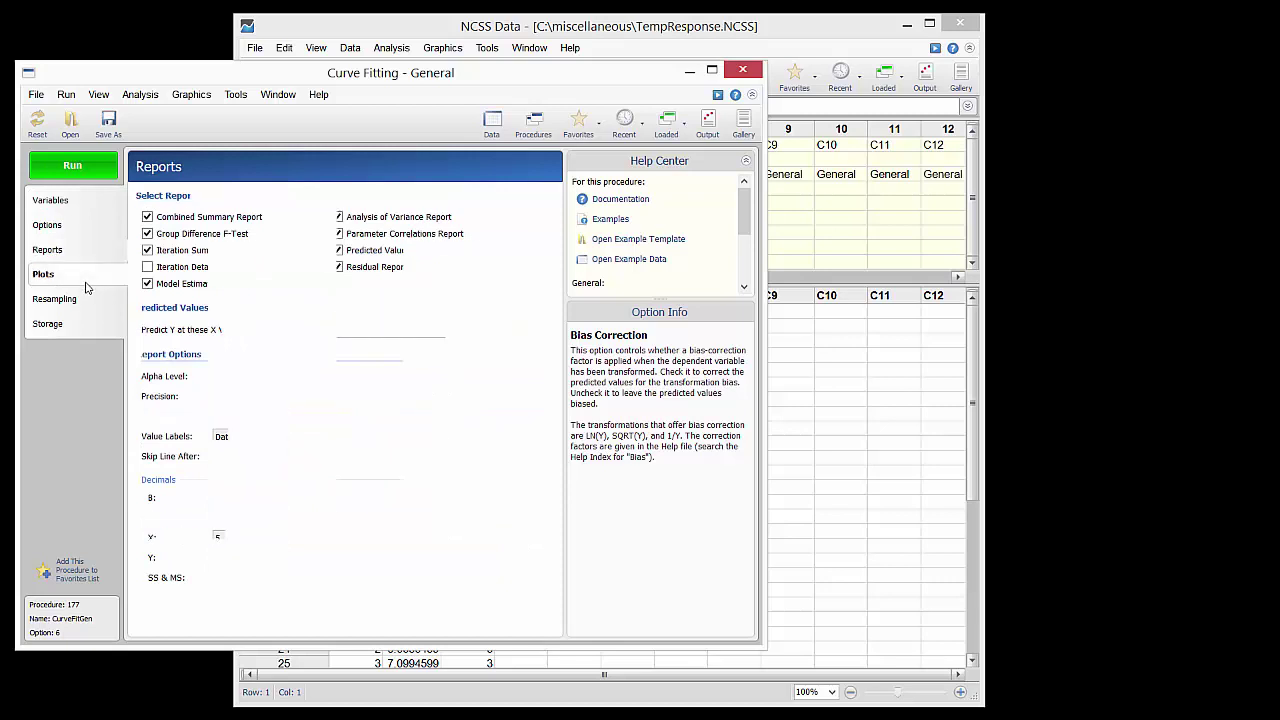
left_click(70, 200)
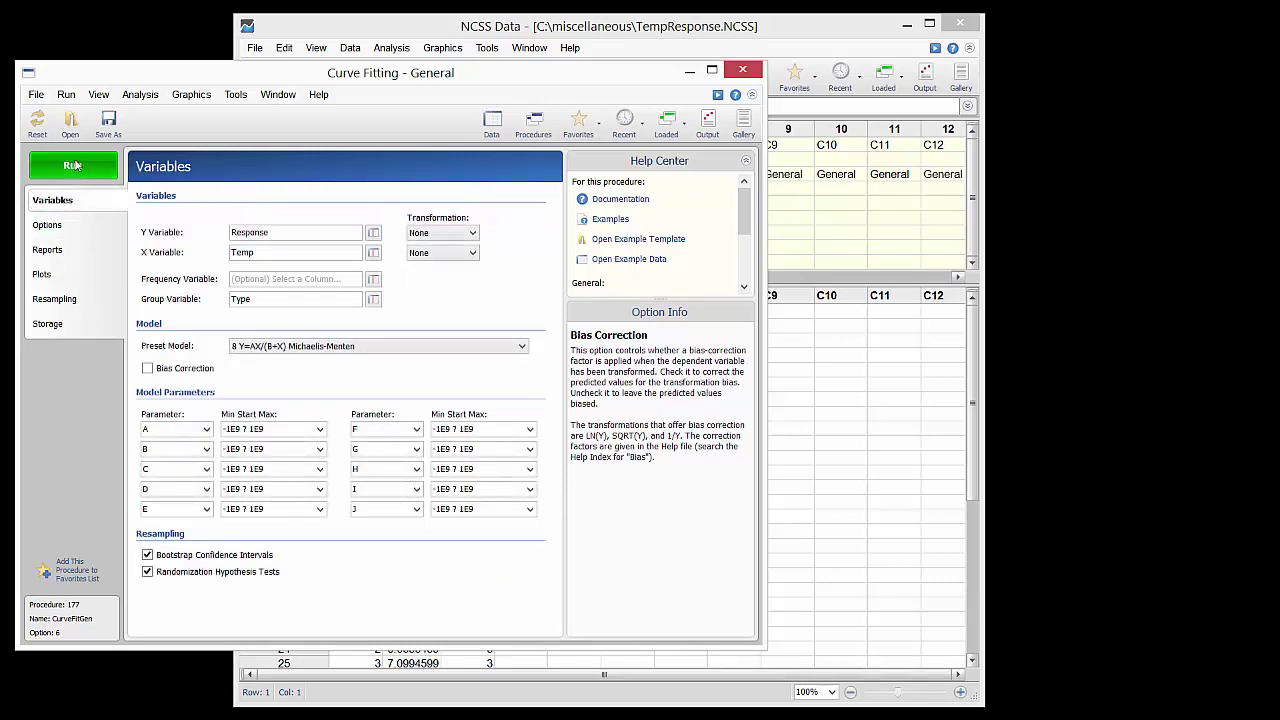
left_click(75, 165)
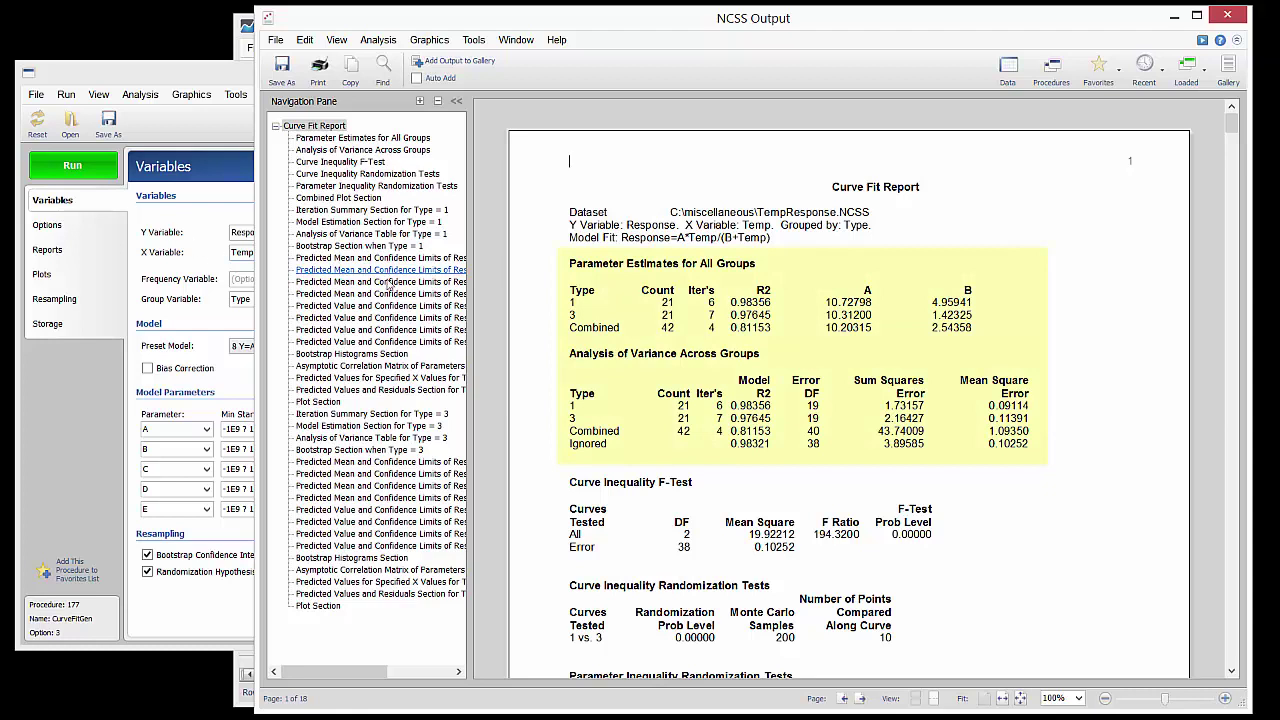
- Scroll the report past Parameter Estimates, ANOVA and randomization tests to the Combined Plot Section
left_click(877, 252)
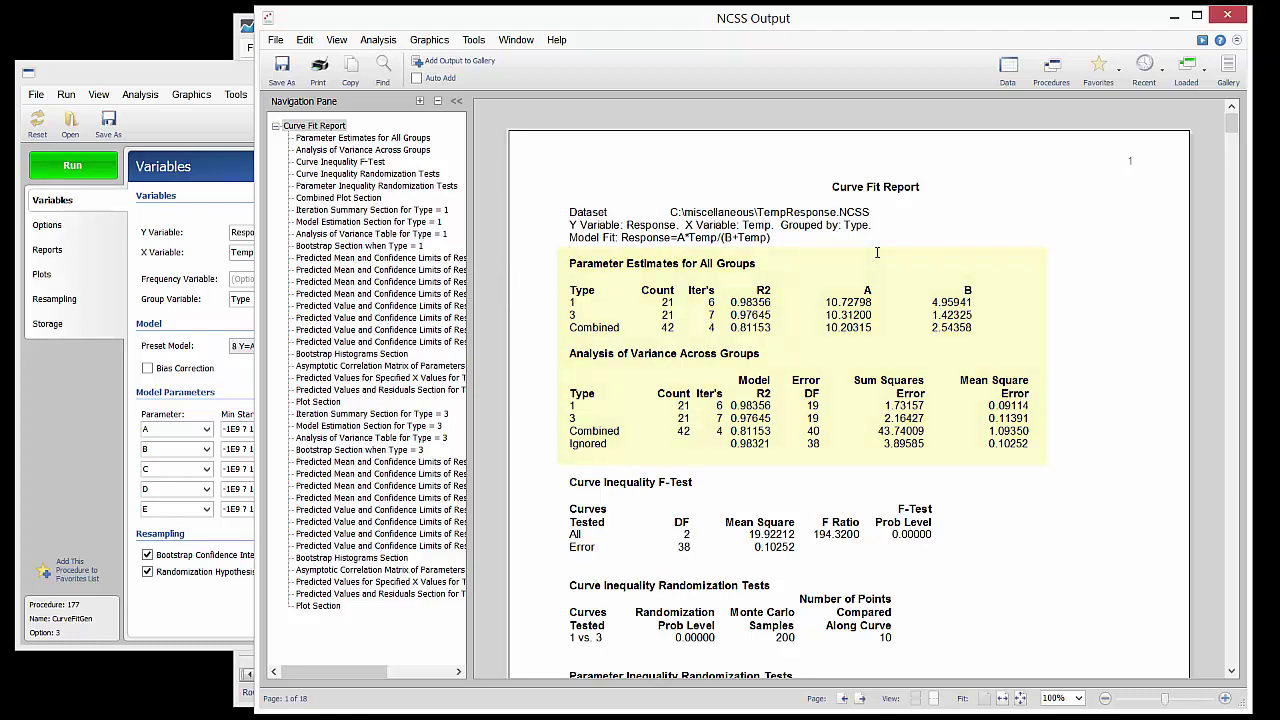
scroll(877, 252, "down", 4)
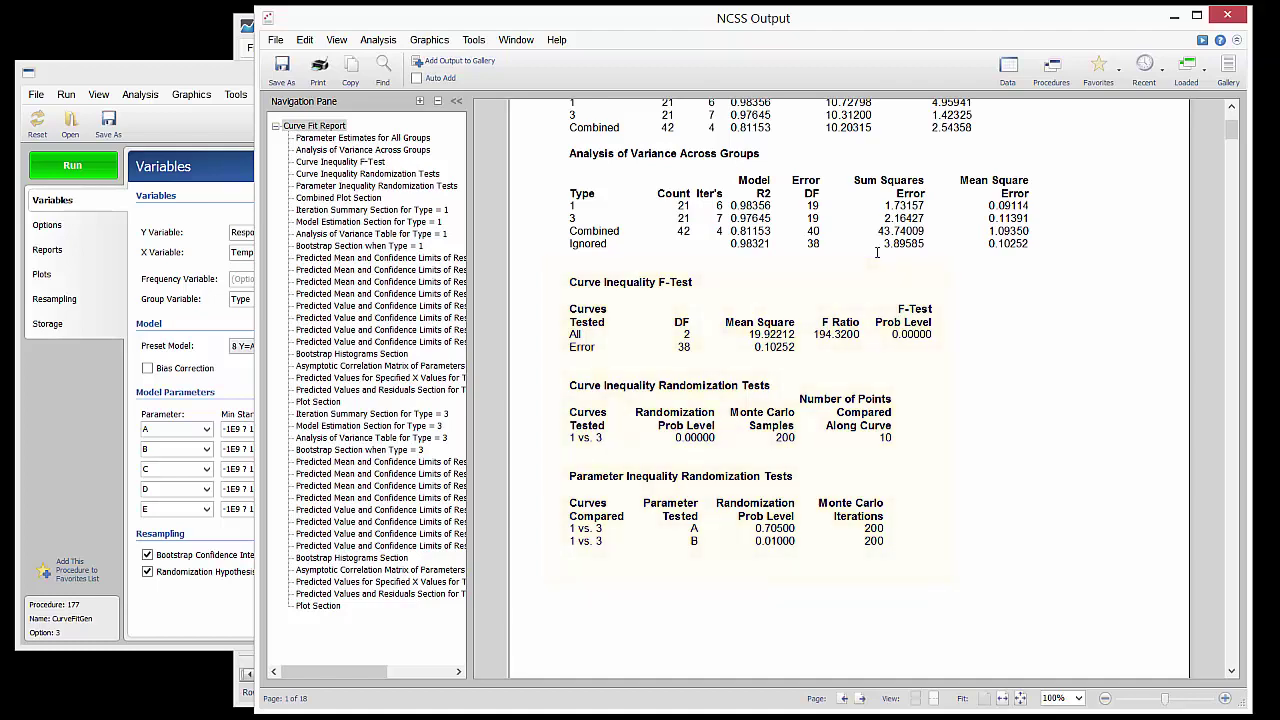
scroll(877, 252, "down", 10)
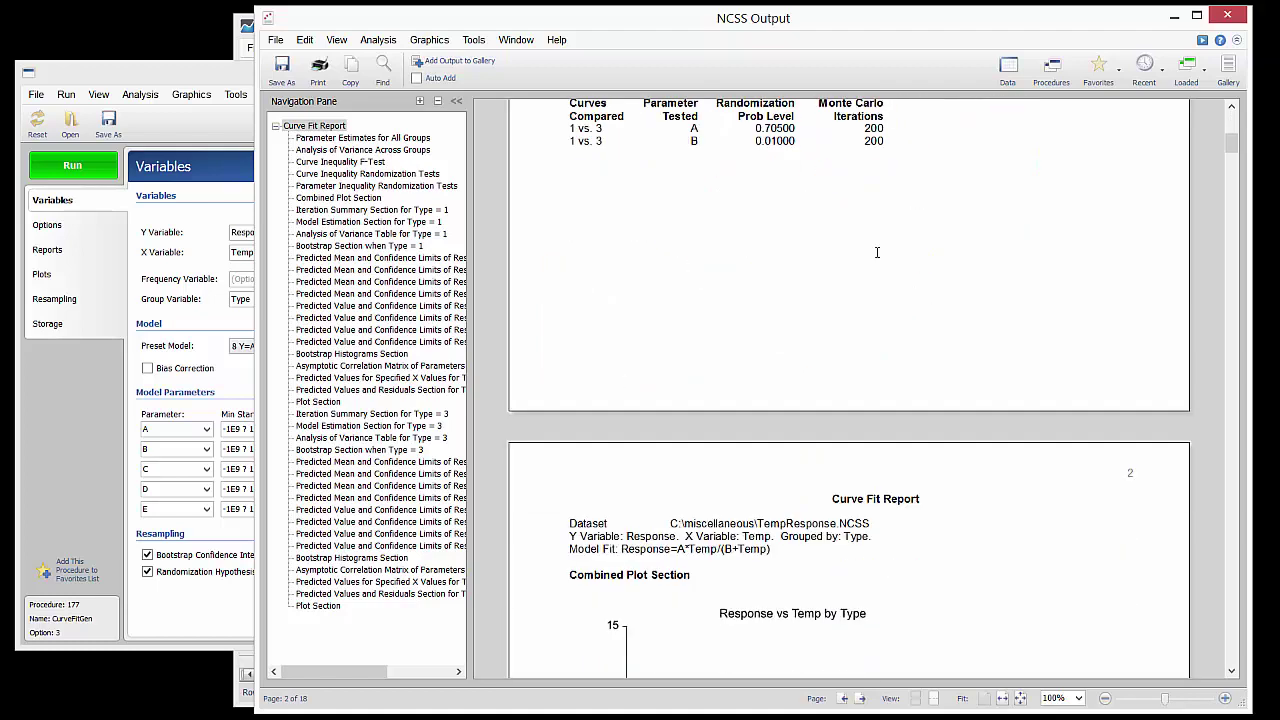
- Scroll through iteration, bootstrap and histogram results to Type 1's predicted values at Temp 5–20
scroll(877, 252, "down", 2)
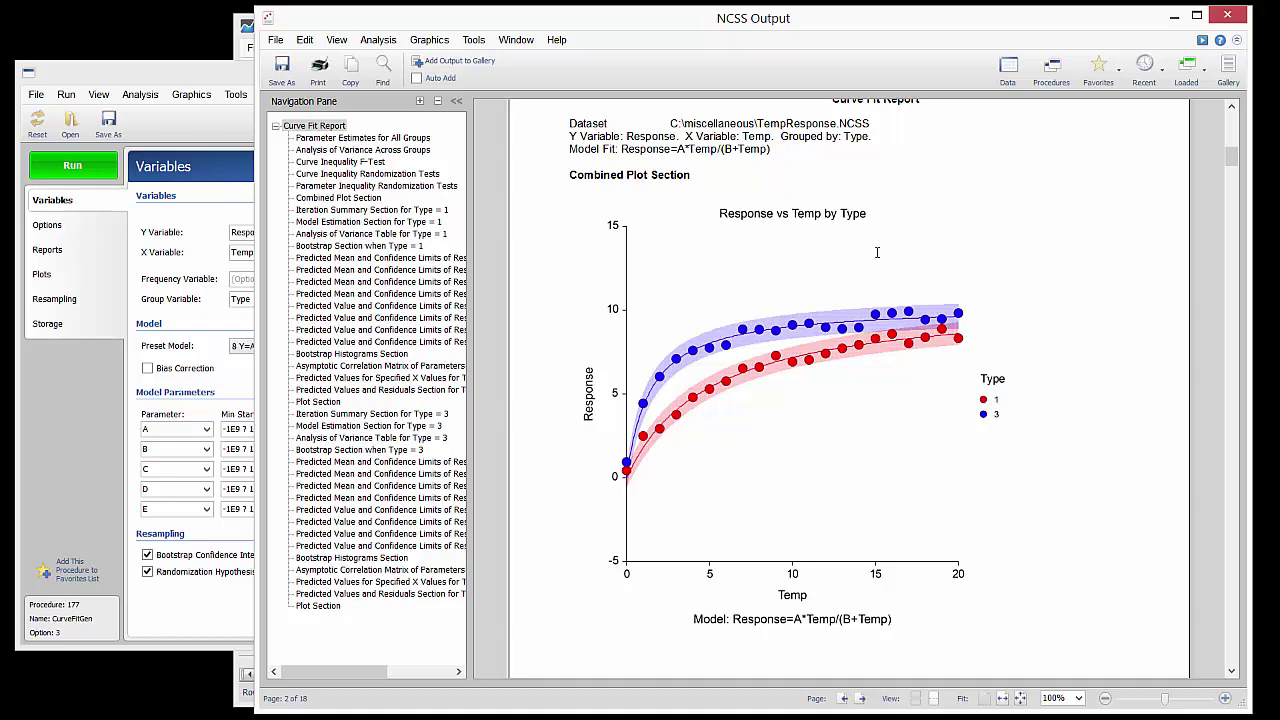
scroll(877, 252, "down", 10)
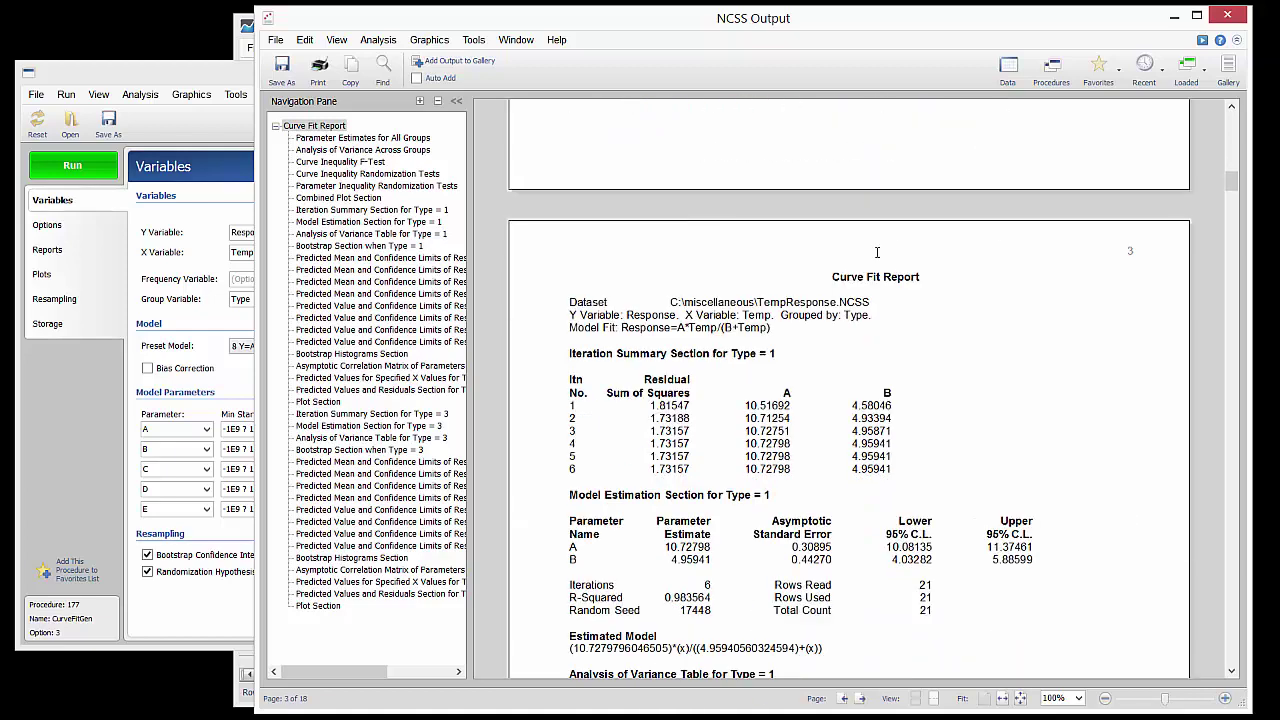
scroll(877, 252, "down", 4)
scroll(877, 252, "down", 4)
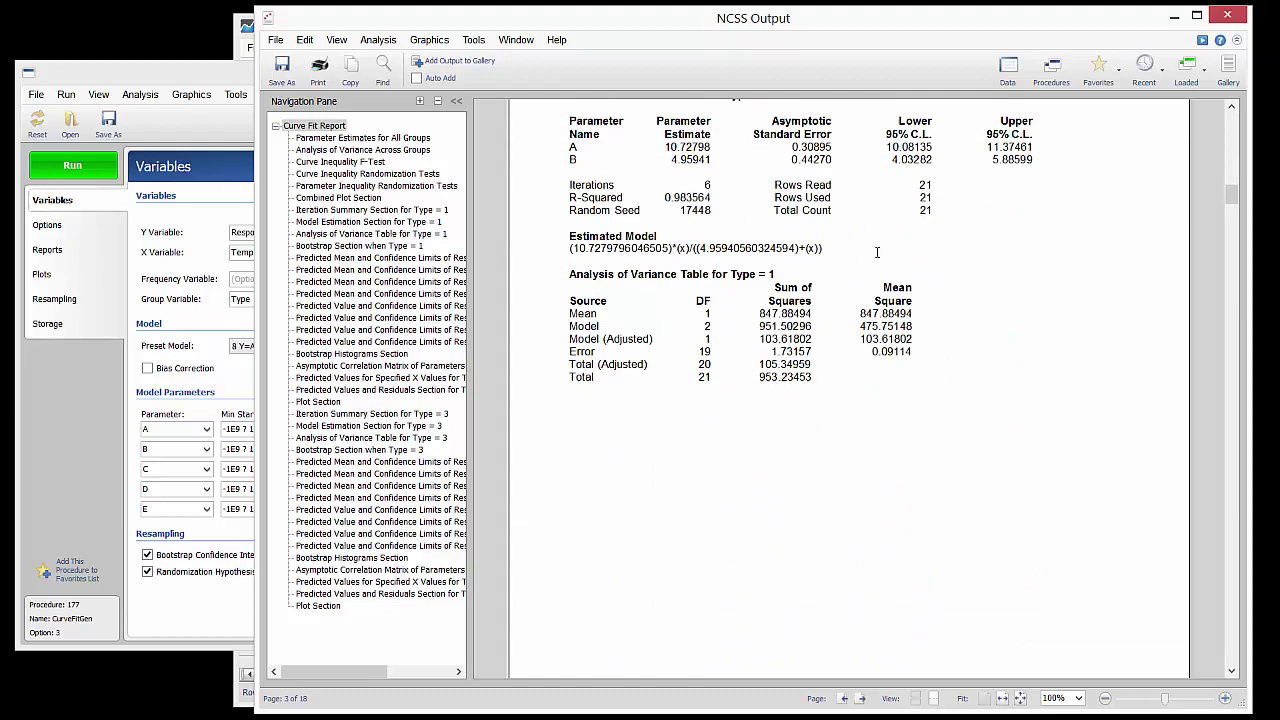
scroll(877, 252, "down", 15)
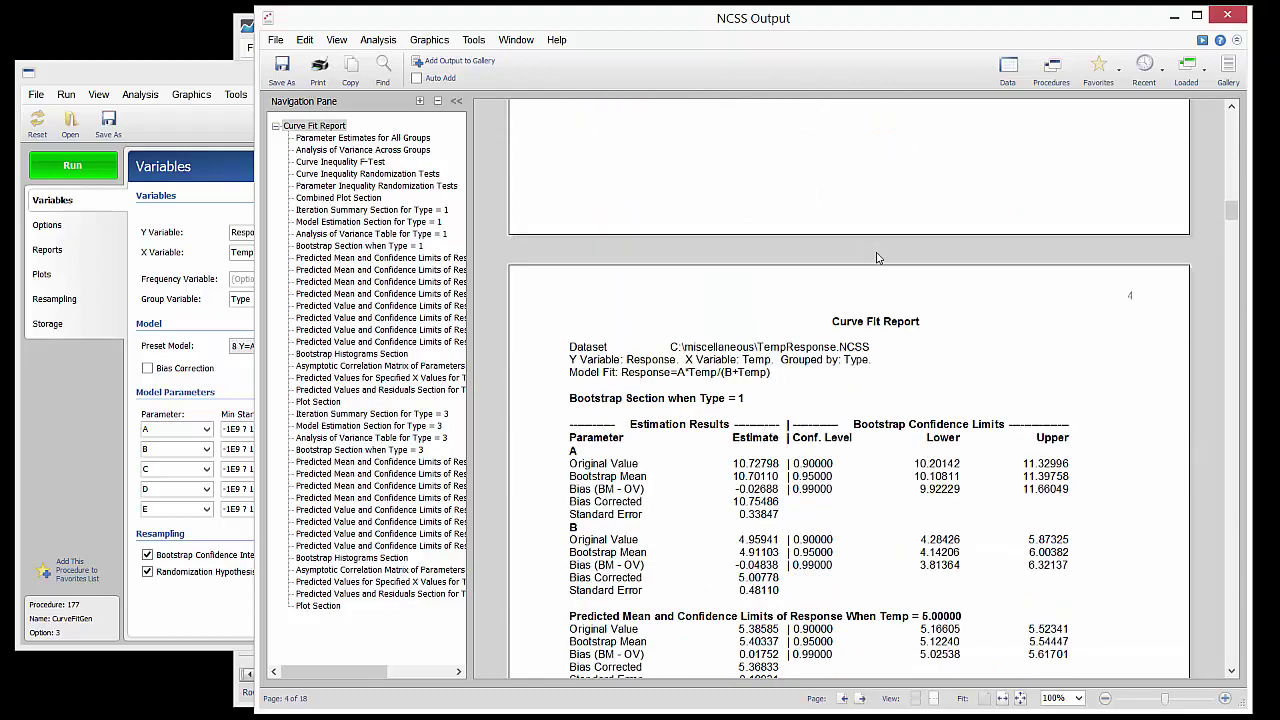
scroll(877, 252, "down", 18)
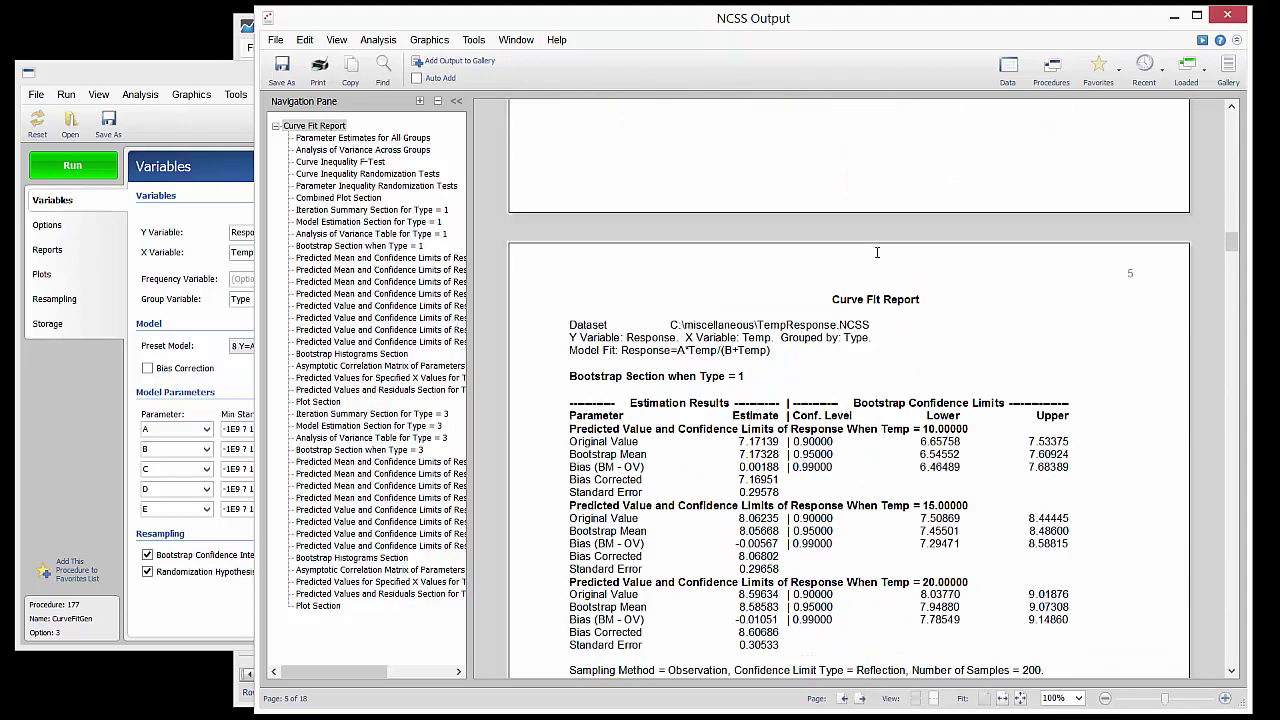
scroll(877, 252, "down", 18)
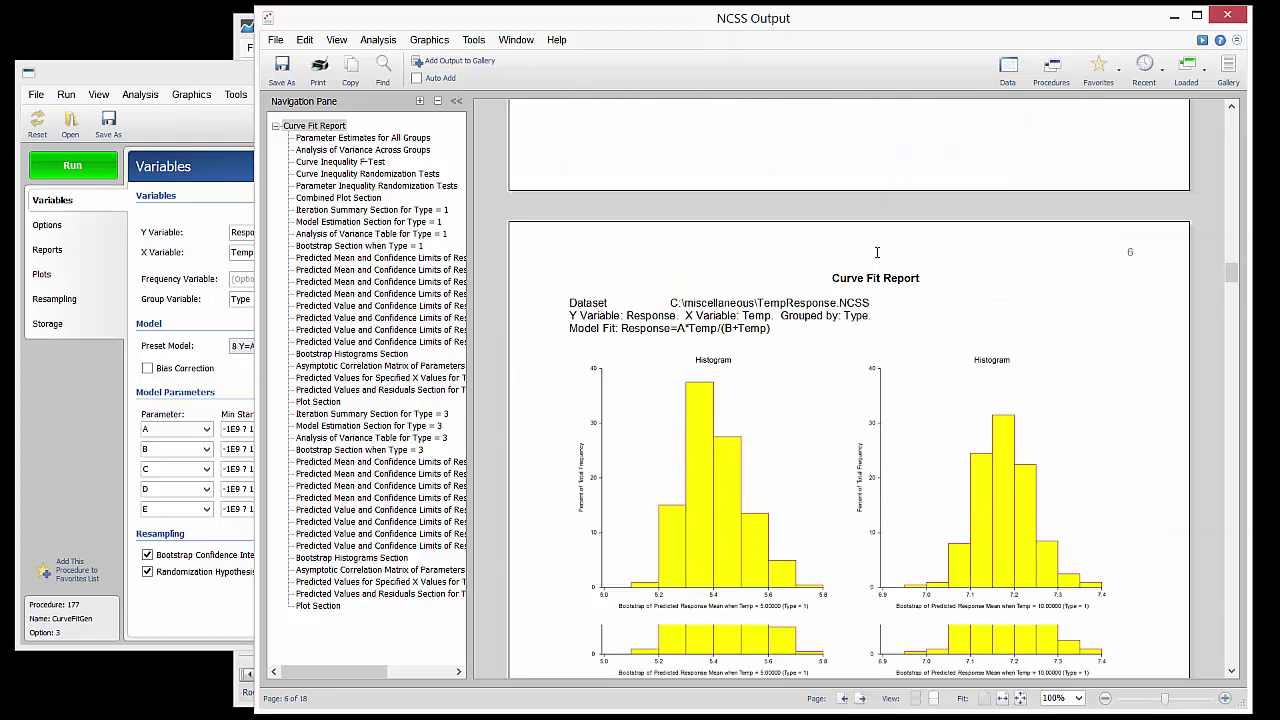
scroll(877, 252, "down", 18)
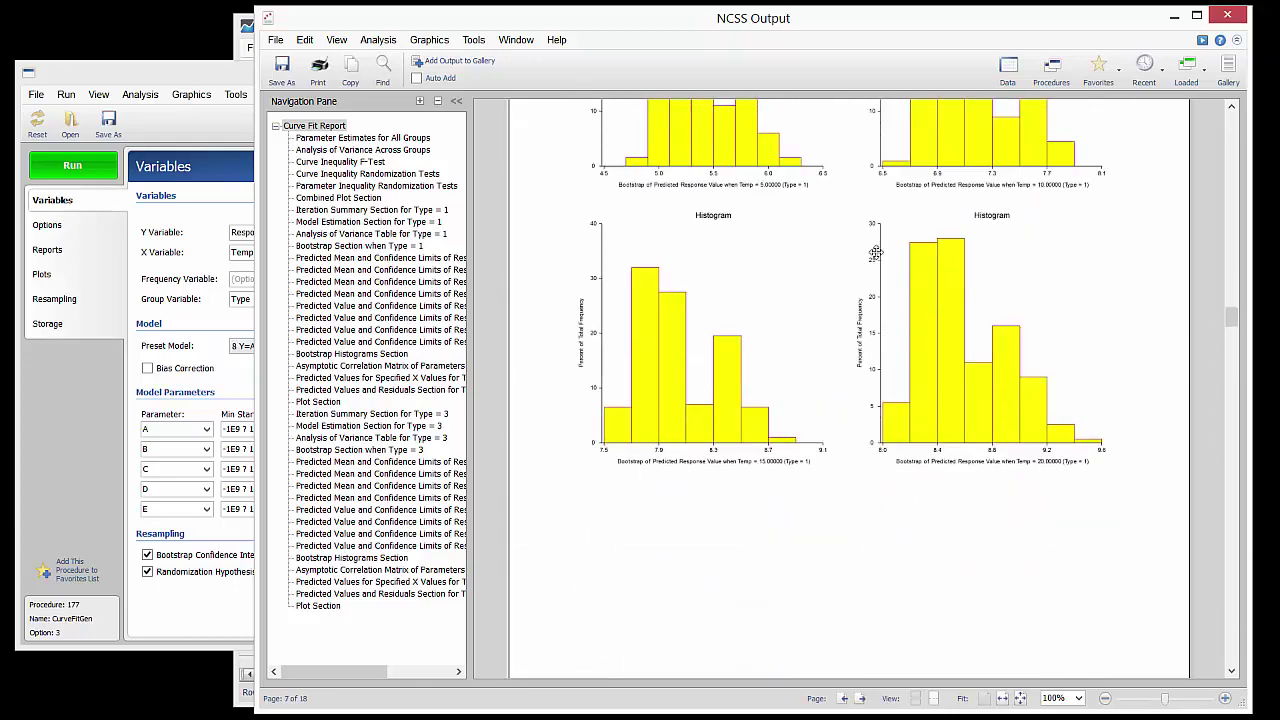
scroll(877, 252, "down", 5)
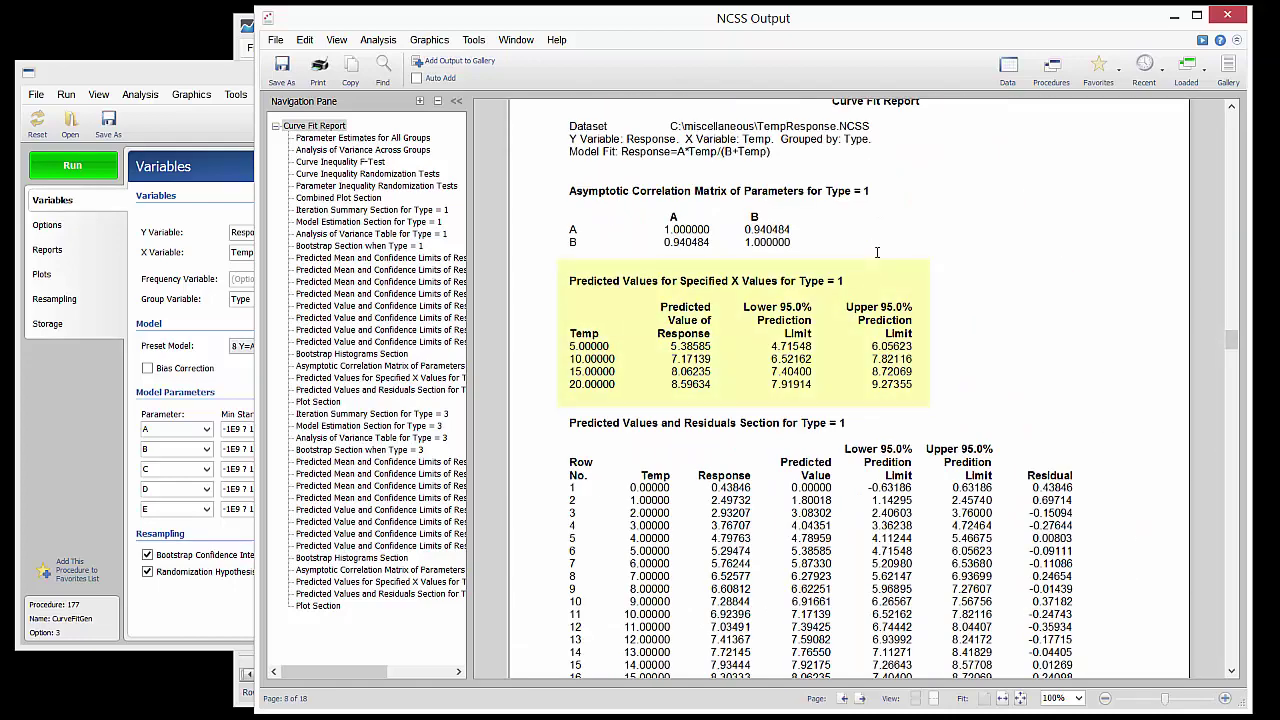